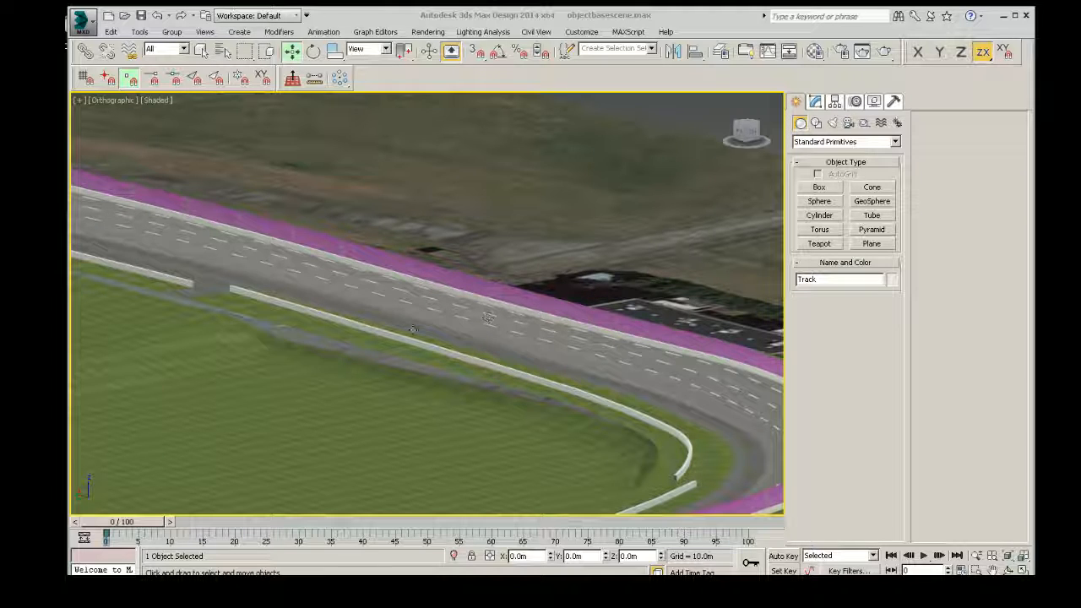
- Examine the infield grass edge and inner wall around the track's curved ends, down to the gap beside the grass
left_click(411, 355)
middle_click_drag(341, 367, 423, 284)
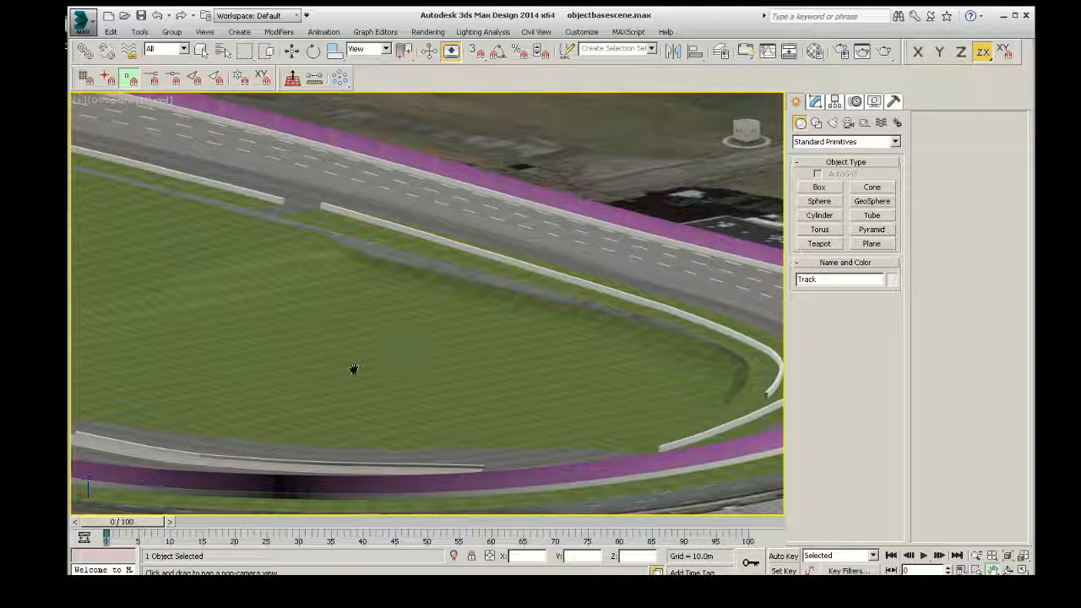
left_click_drag(330, 381, 423, 310)
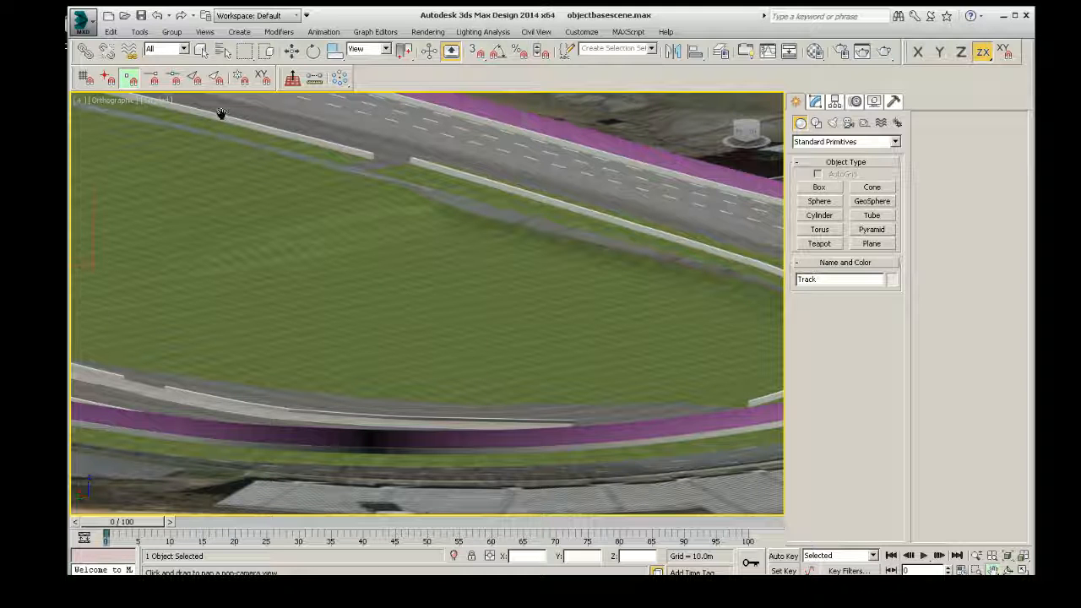
left_click_drag(644, 270, 454, 280)
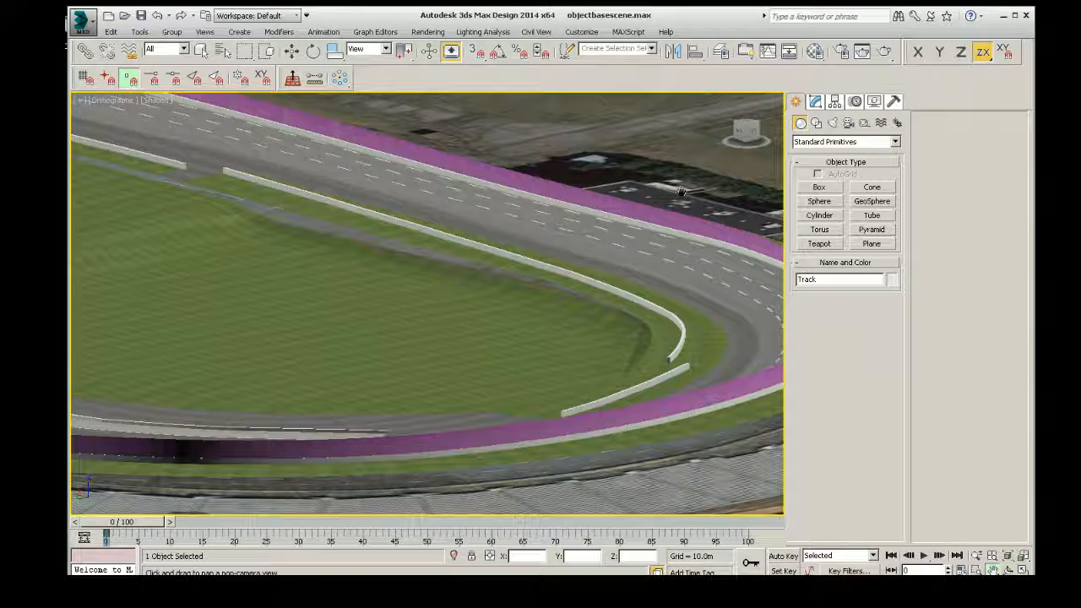
left_click_drag(745, 133, 590, 144)
left_click_drag(416, 162, 719, 380)
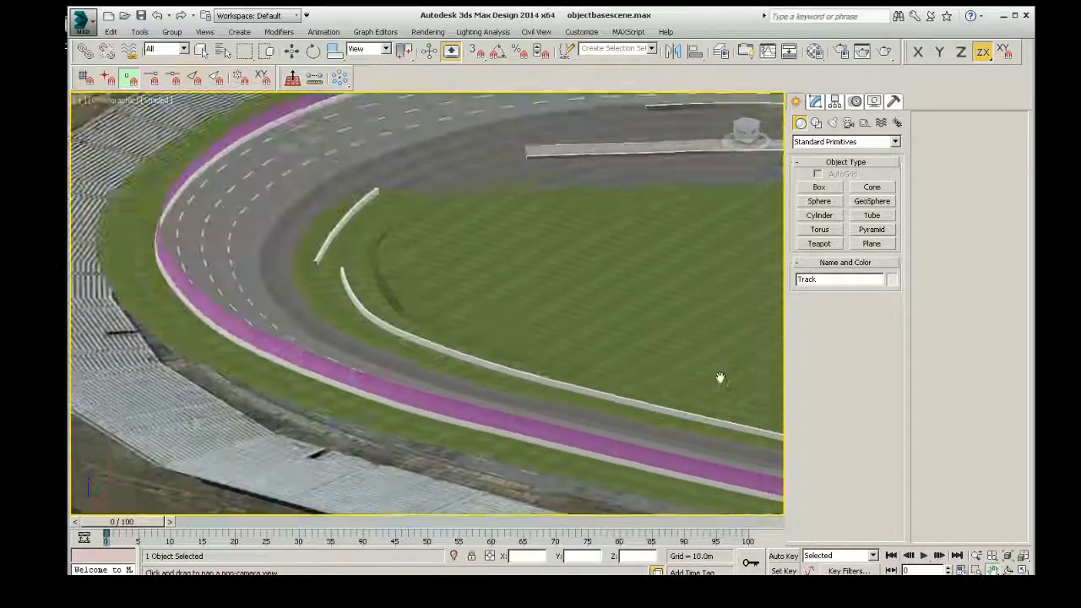
scroll(515, 278, "up", 6)
scroll(507, 273, "down", 2)
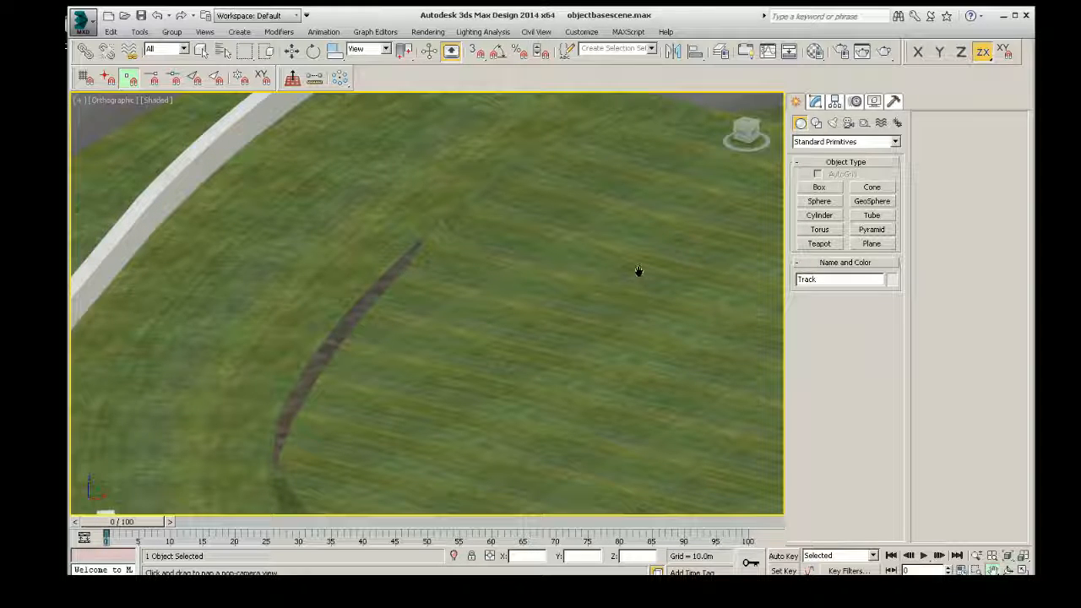
- Select the infield grass as an element of the Track editable poly and inspect its extent and edge
left_click(816, 102)
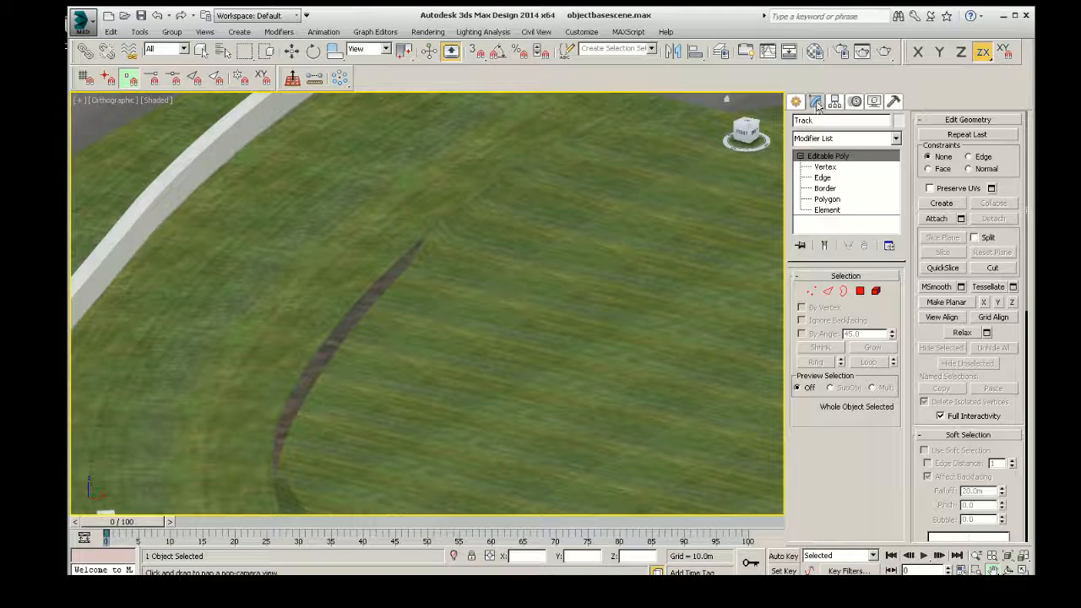
left_click(827, 210)
left_click(640, 301)
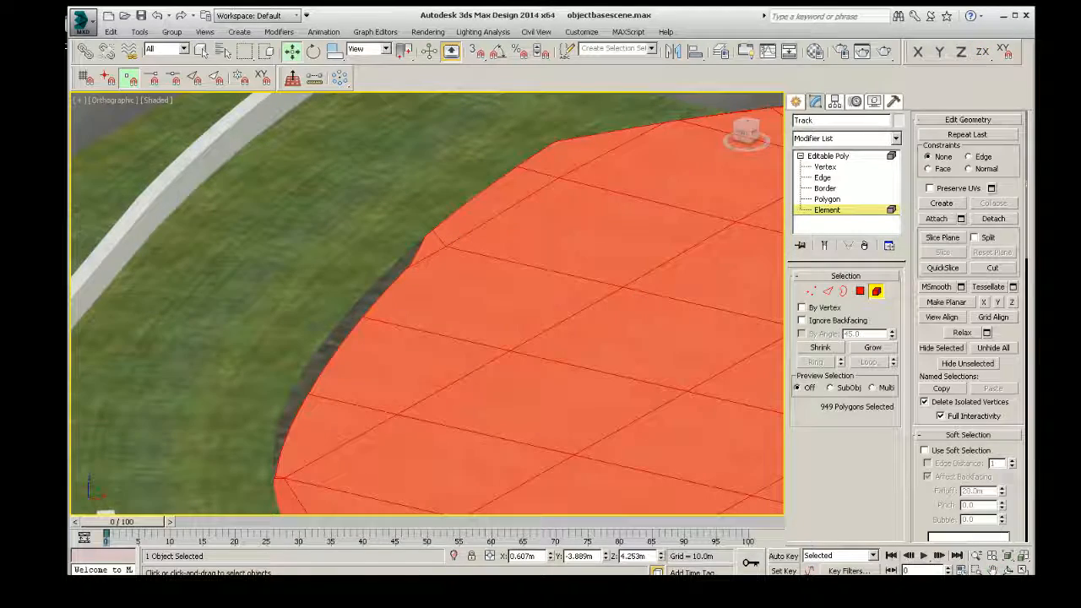
scroll(732, 153, "down", 10)
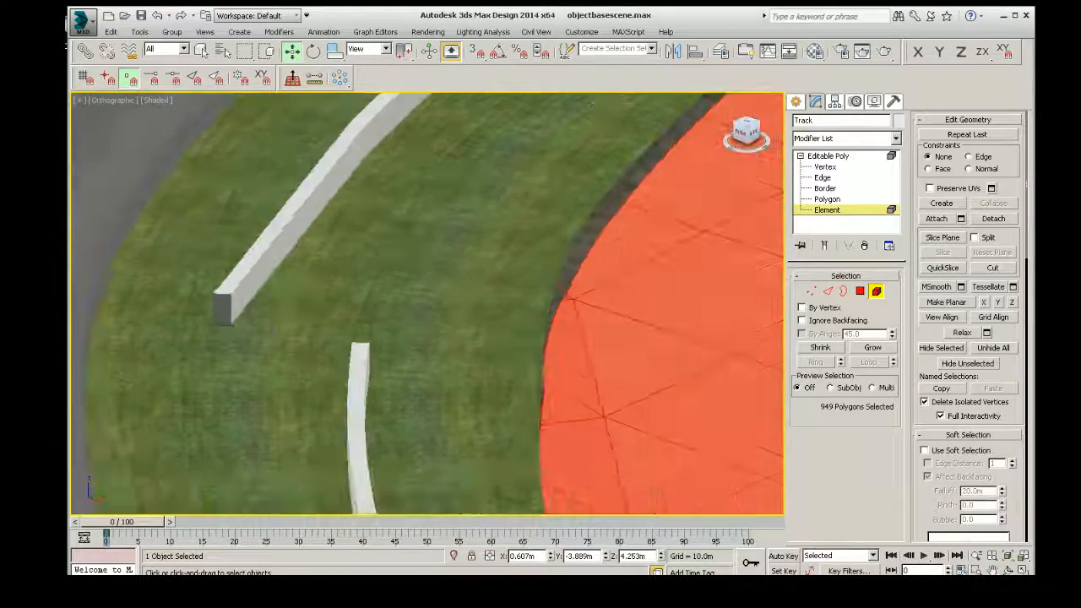
scroll(591, 242, "down", 5)
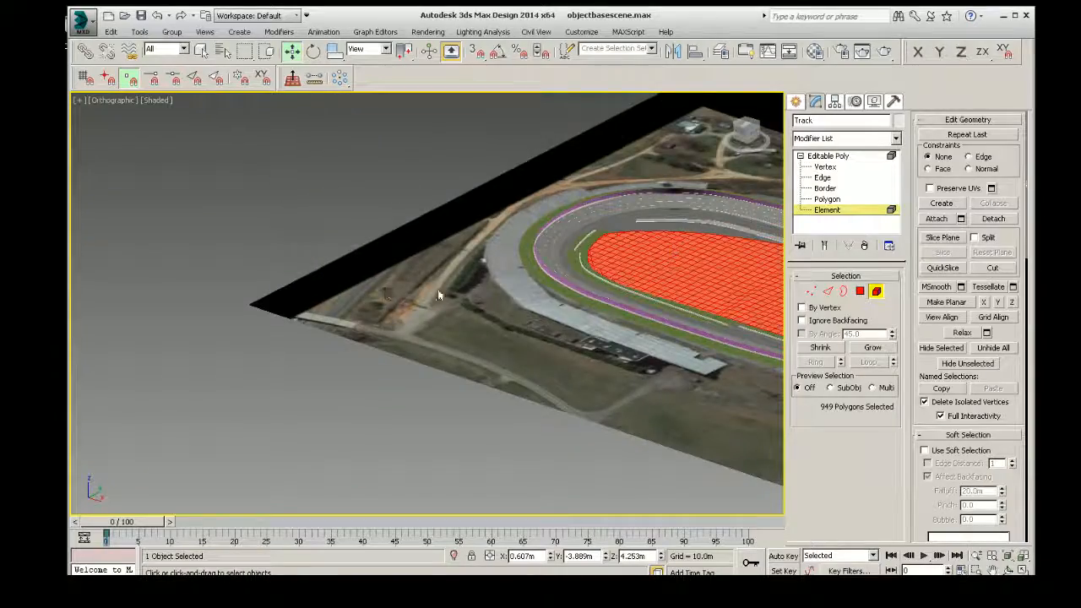
scroll(489, 273, "up", 10)
scroll(489, 273, "down", 10)
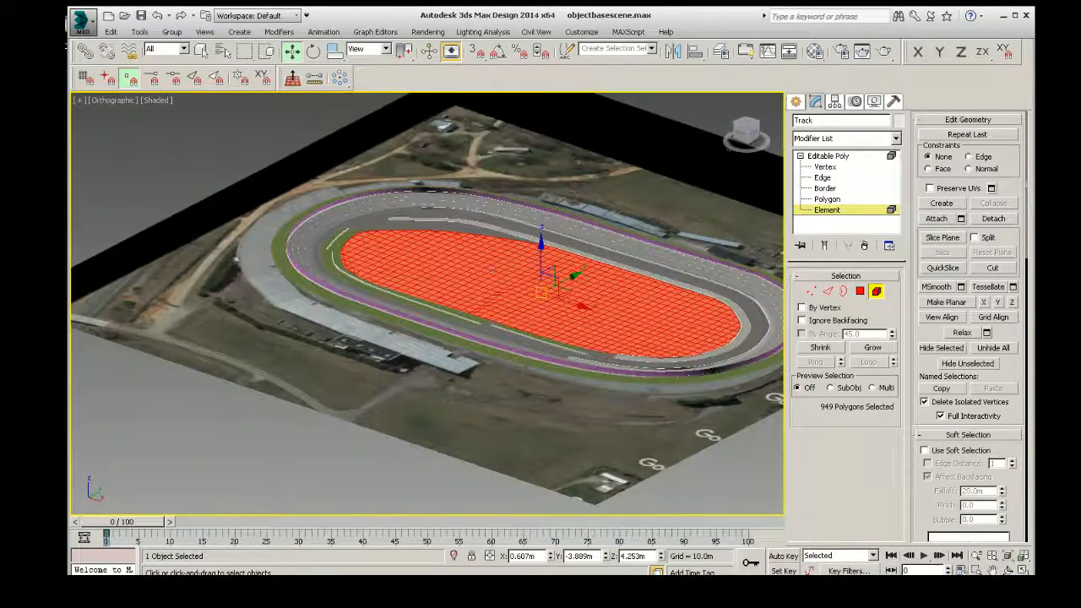
scroll(359, 253, "up", 10)
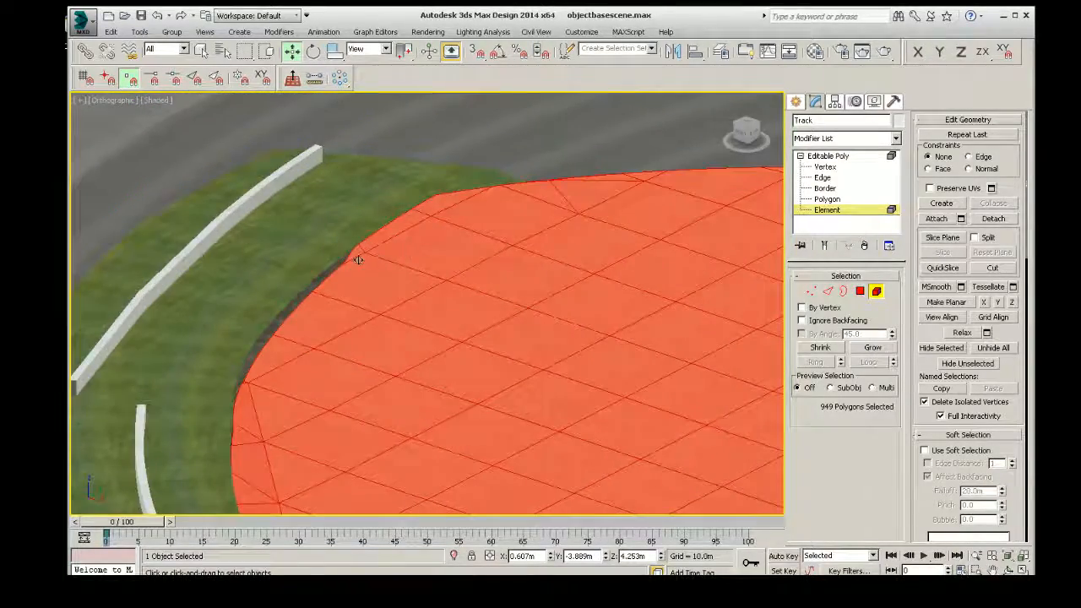
- Compare the separate grass piece beside the infield with the infield itself by selecting each element in turn
left_click(283, 228)
left_click_drag(287, 227, 399, 193)
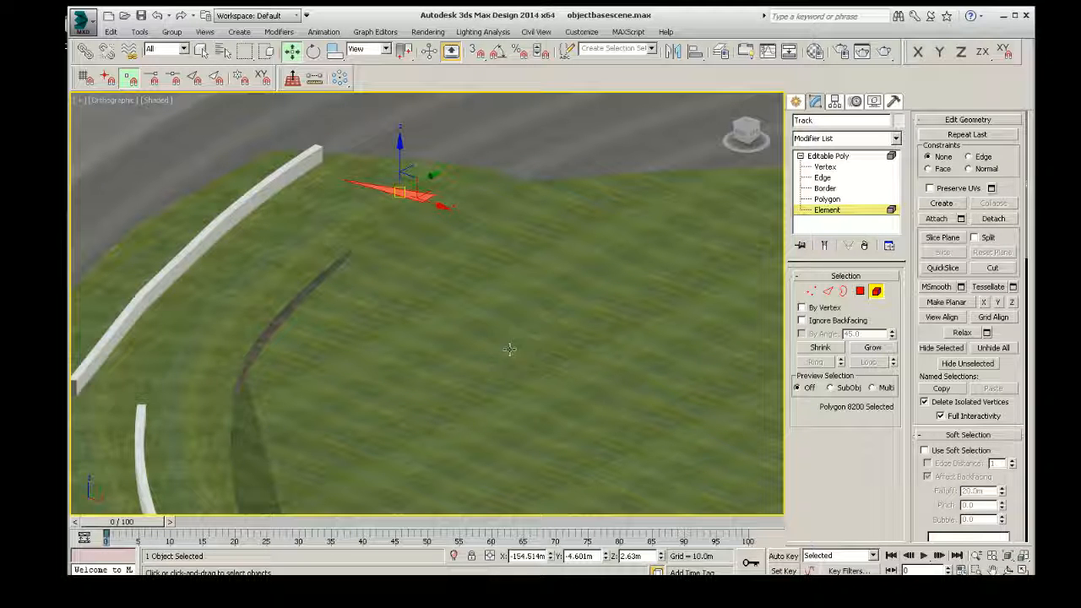
left_click(563, 338)
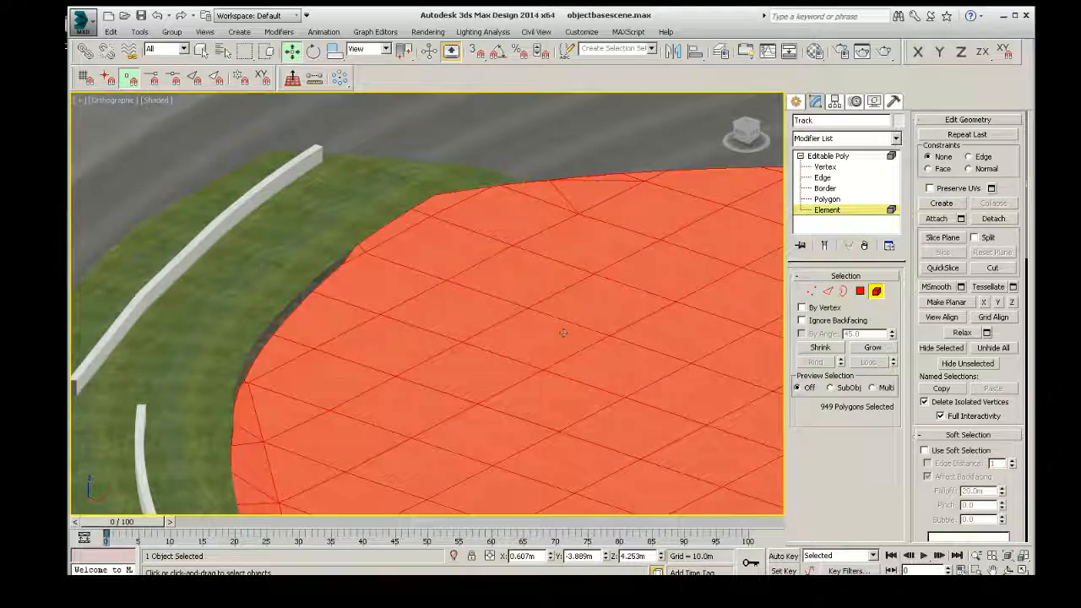
scroll(362, 329, "down", 5)
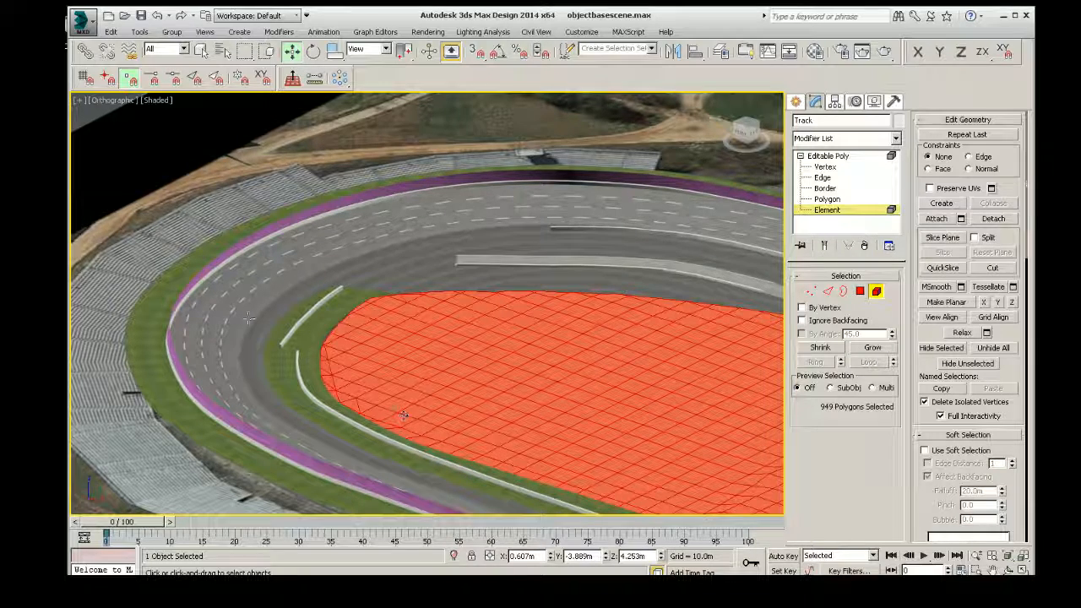
scroll(368, 324, "up", 5)
scroll(369, 324, "up", 2)
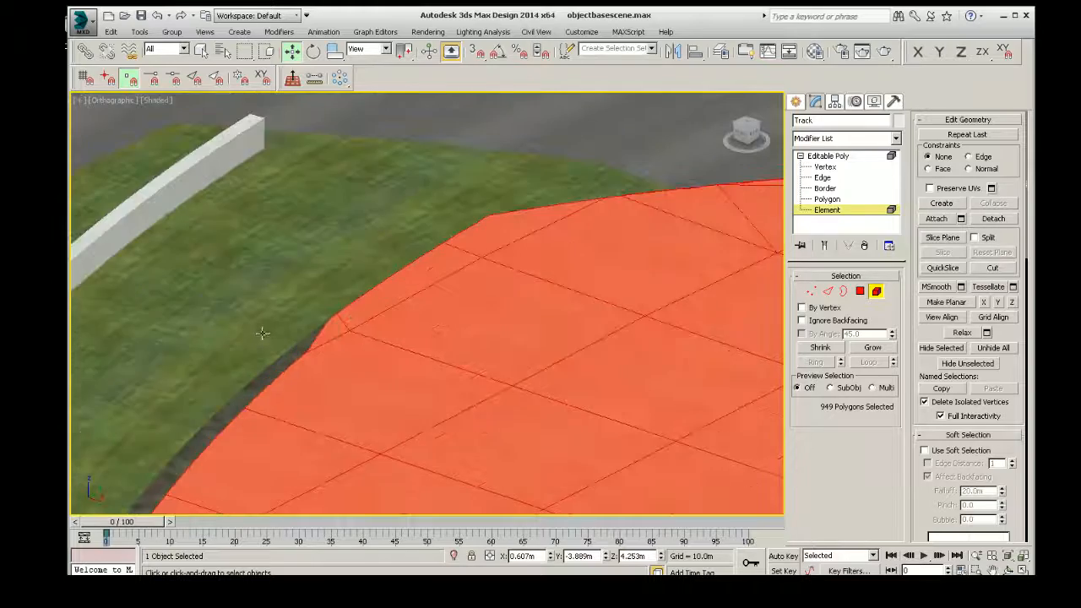
scroll(369, 324, "down", 3)
- Switch the Track mesh to vertex level and examine the vertices where the infield grass meets the surrounding pavement
left_click(825, 166)
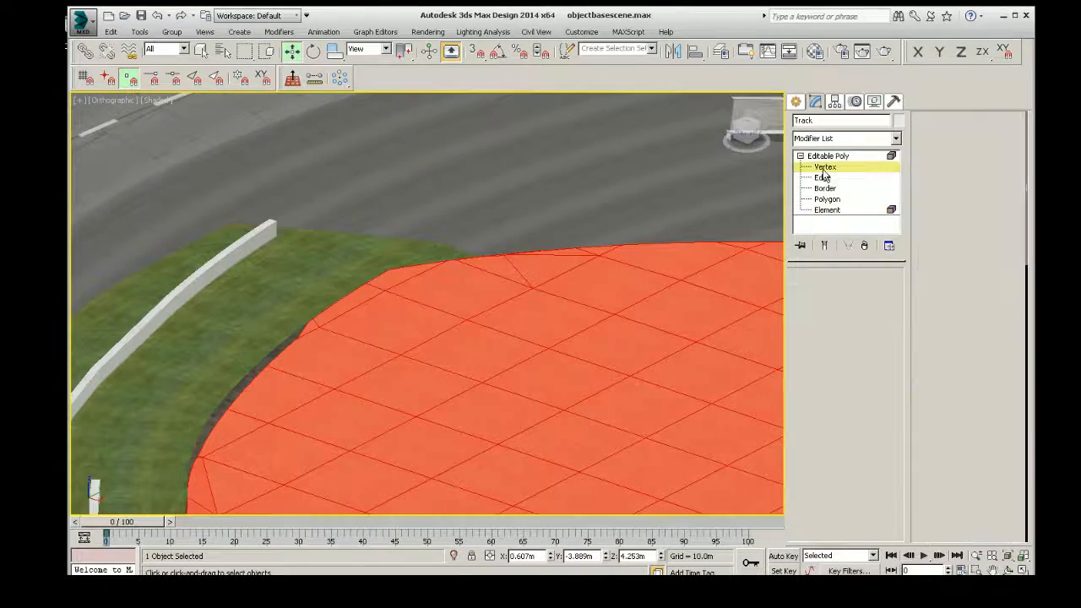
middle_click_drag(726, 211, 687, 169, "alt")
scroll(635, 237, "down", 5)
scroll(643, 236, "up", 5)
scroll(643, 236, "up", 2)
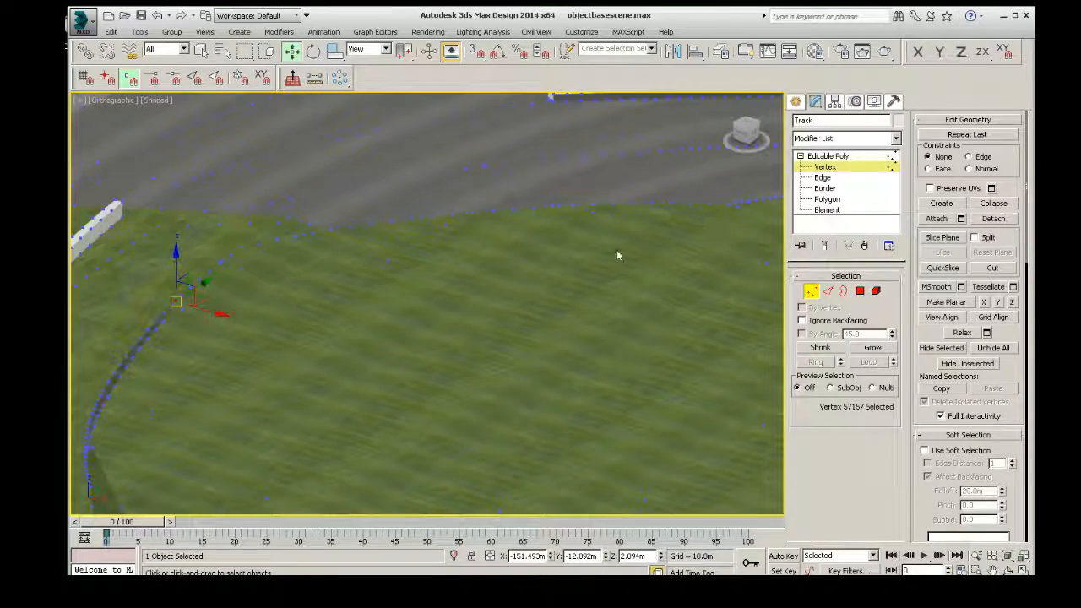
middle_click_drag(637, 236, 346, 282)
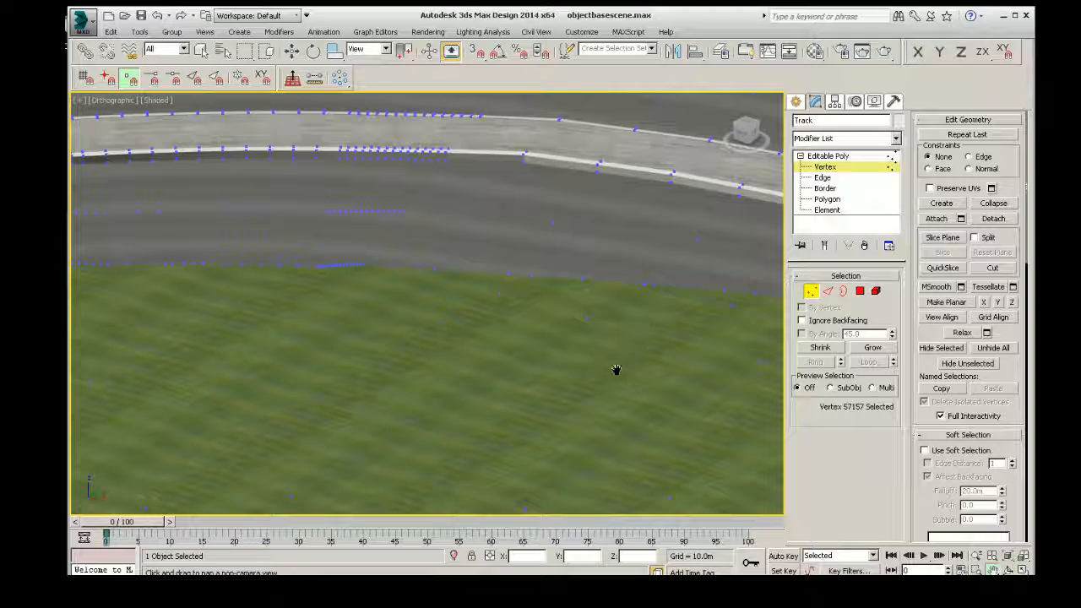
scroll(515, 321, "down", 6)
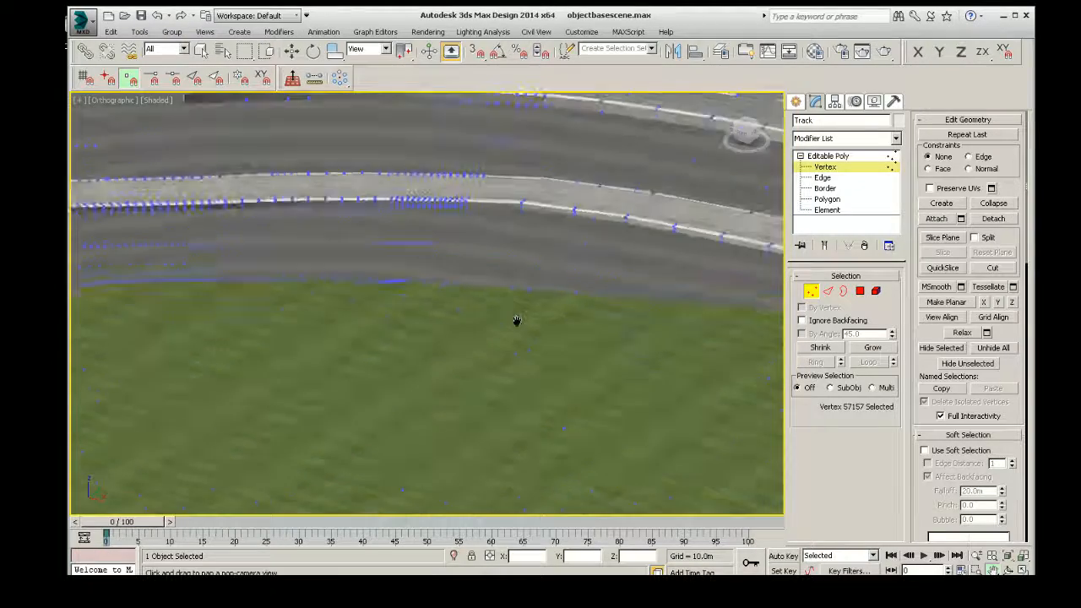
scroll(558, 384, "up", 6)
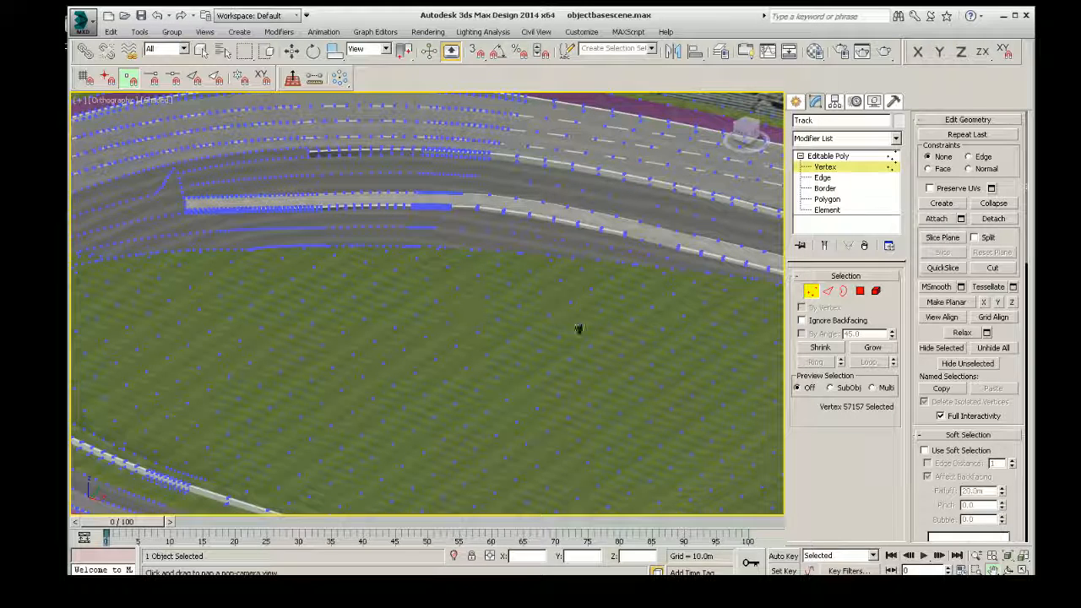
scroll(624, 335, "down", 5)
scroll(642, 389, "up", 5)
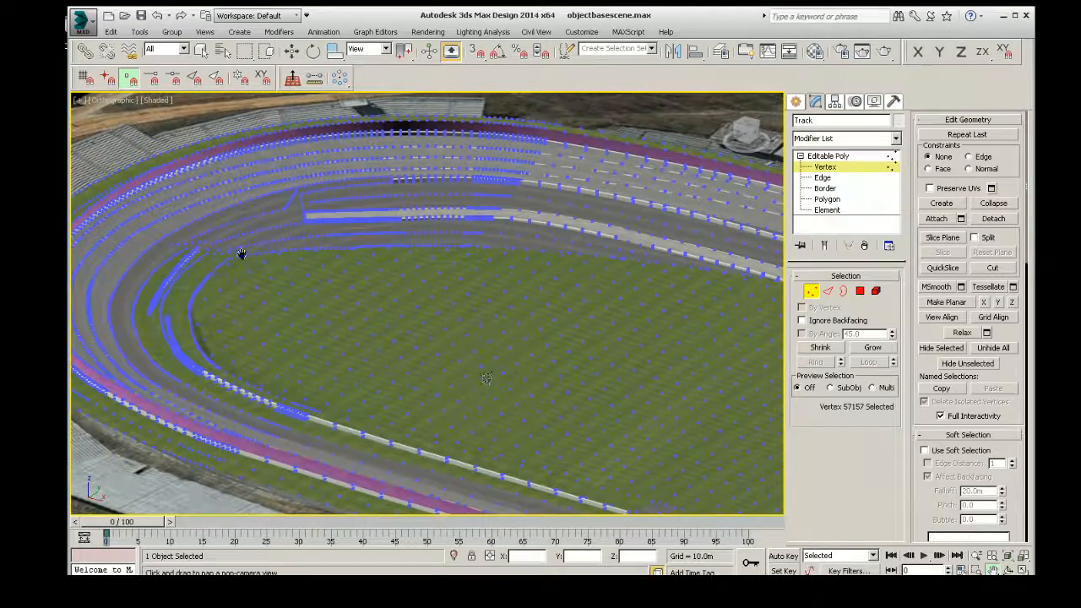
middle_click_drag(201, 297, 323, 335)
scroll(347, 330, "up", 4)
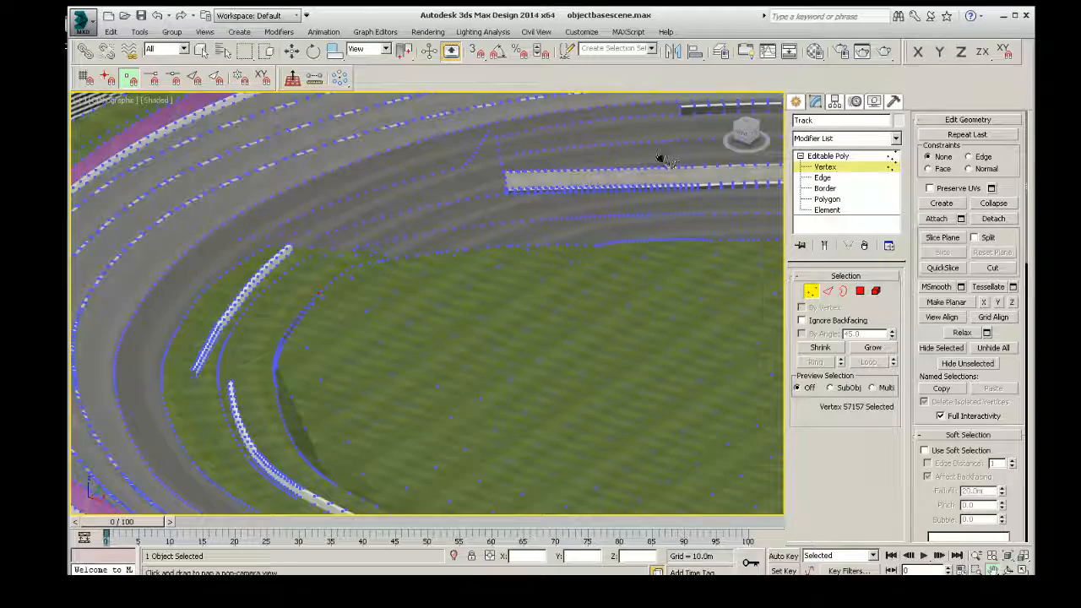
- Examine the paved strip between the infield grass and the inner wall from the opposite side, down to its tapered tip
key("ctrl+r")
left_click_drag(498, 291, 300, 274)
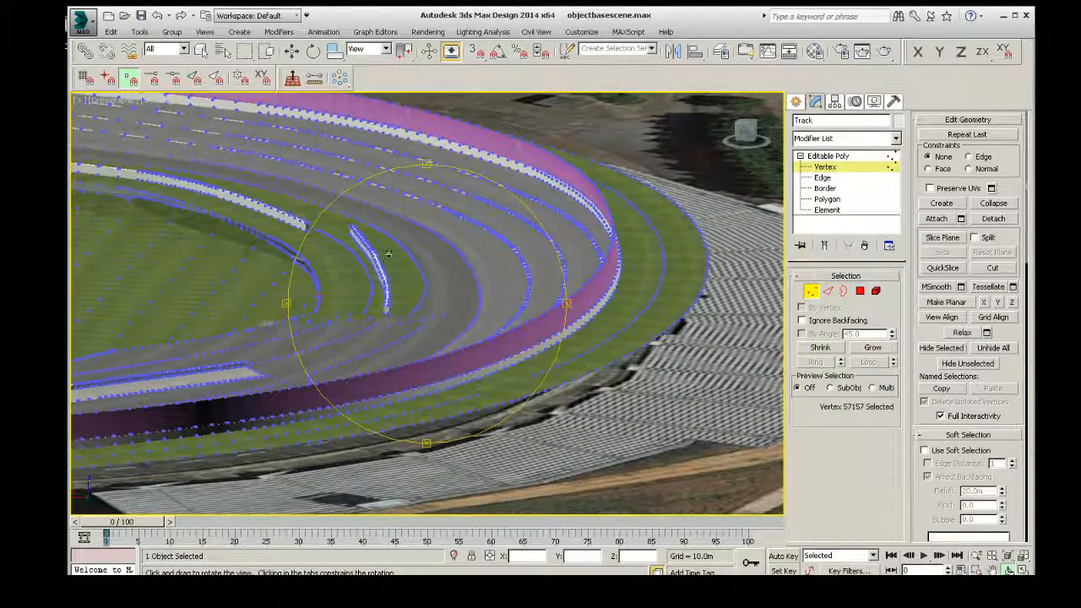
middle_click_drag(268, 258, 718, 368)
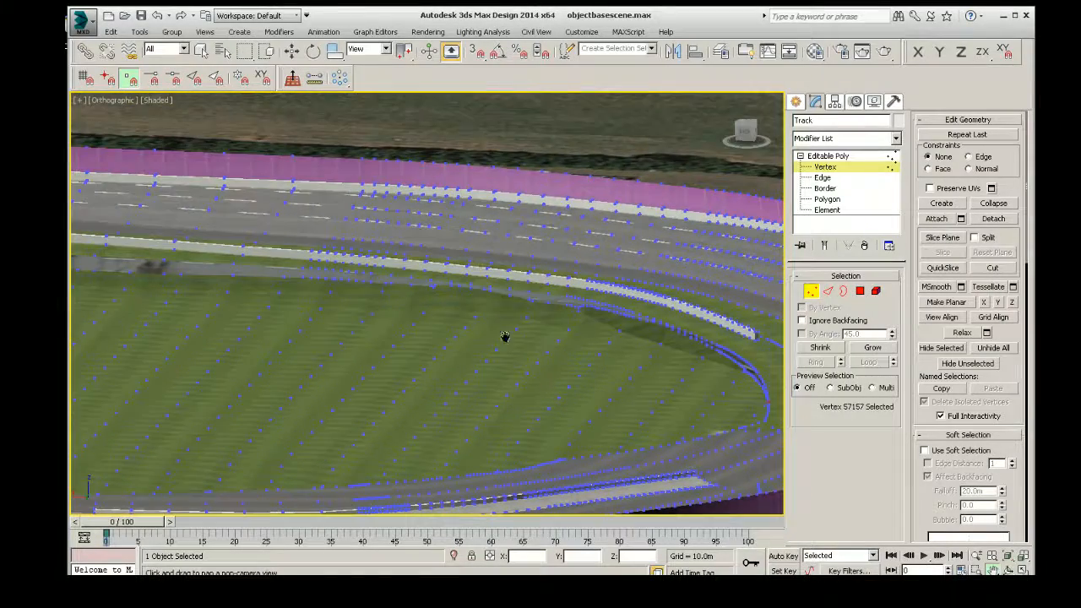
scroll(245, 258, "up", 7)
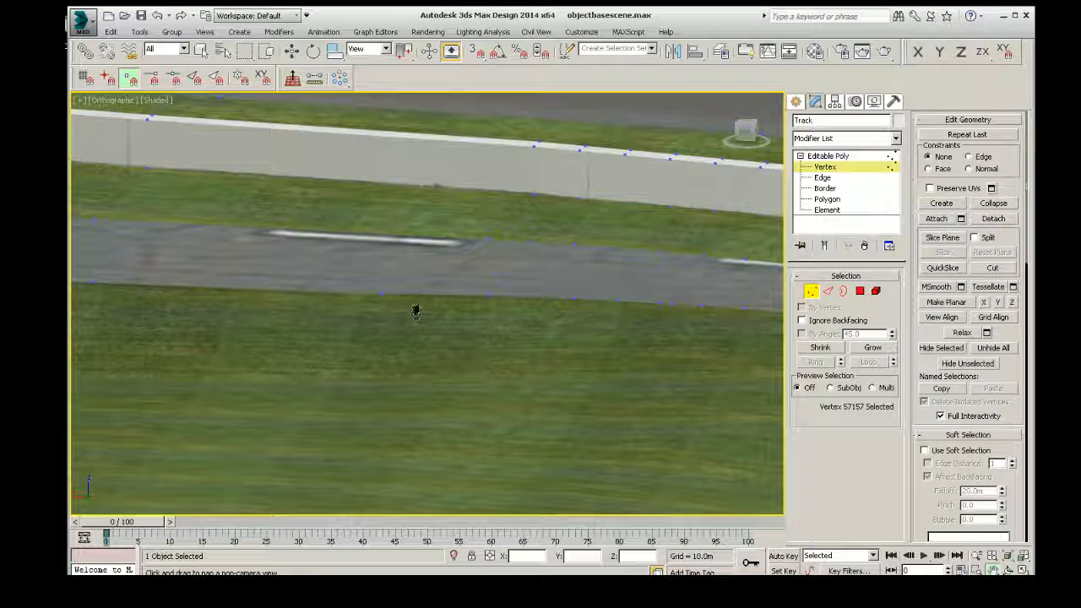
left_click_drag(411, 253, 741, 272)
scroll(538, 307, "down", 2)
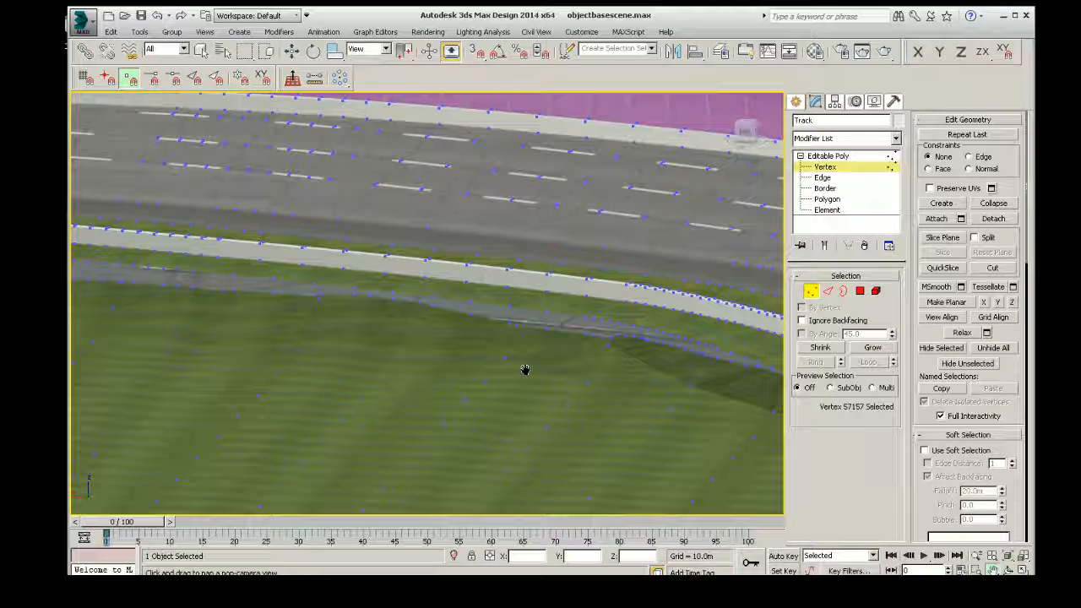
scroll(588, 386, "down", 3)
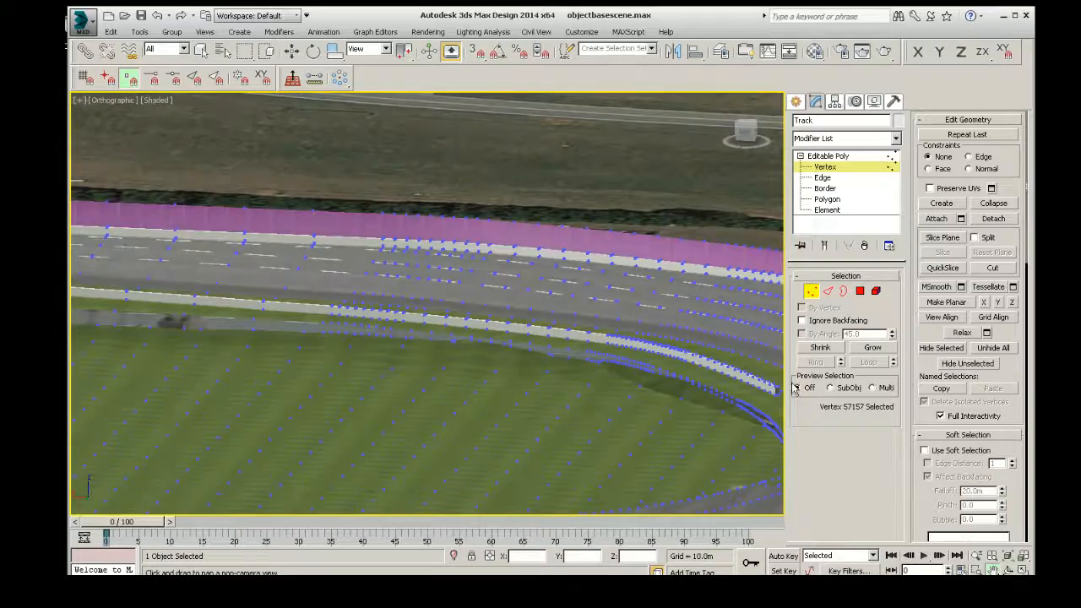
scroll(637, 416, "down", 2)
middle_click_drag(702, 423, 543, 372)
scroll(615, 405, "up", 5)
scroll(545, 373, "up", 5)
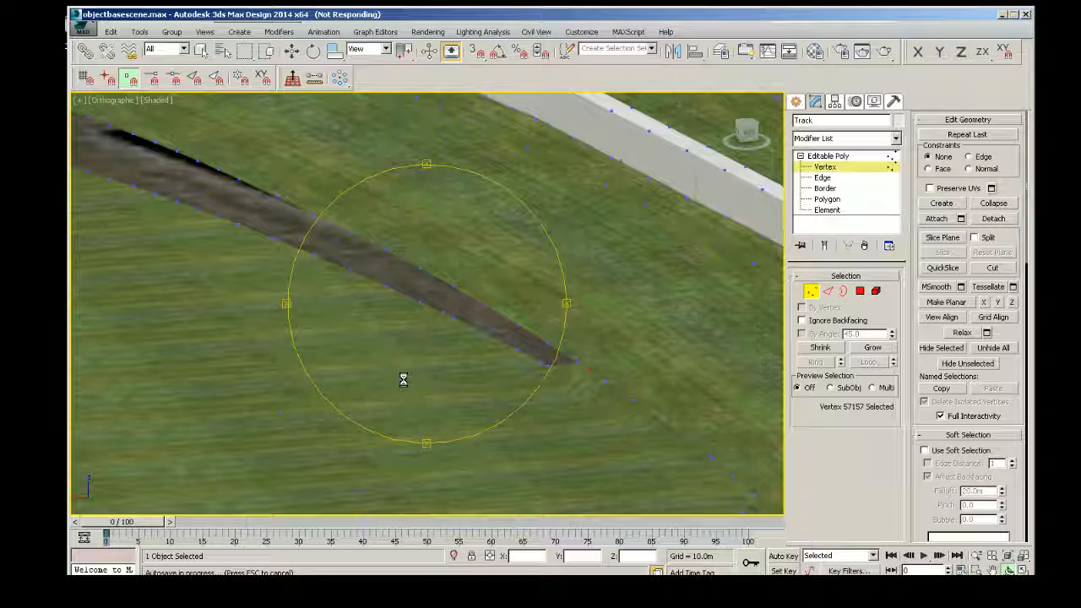
- Set the infield edge vertex at the strip's tapered tip to Z 2.894 m, matching the neighbouring grass vertex
right_click(402, 379)
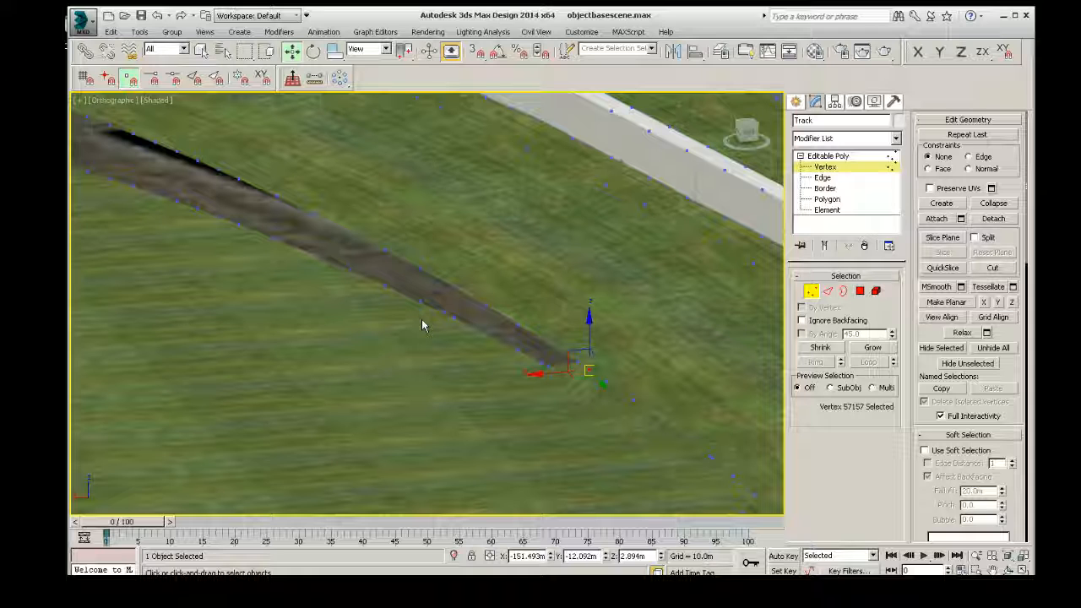
left_click(529, 402)
scroll(585, 438, "up", 2)
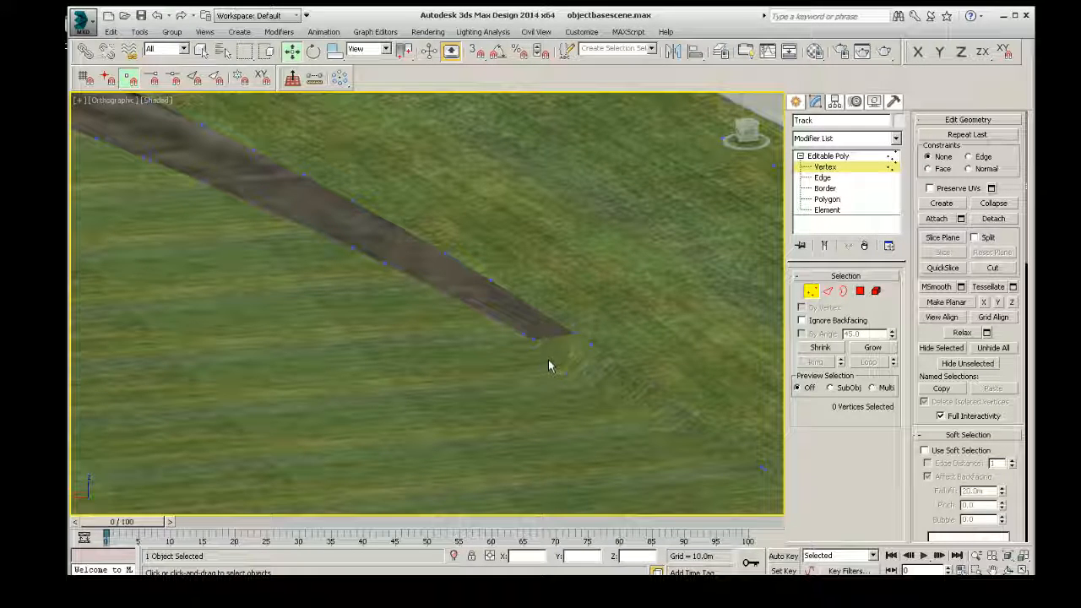
left_click(591, 344)
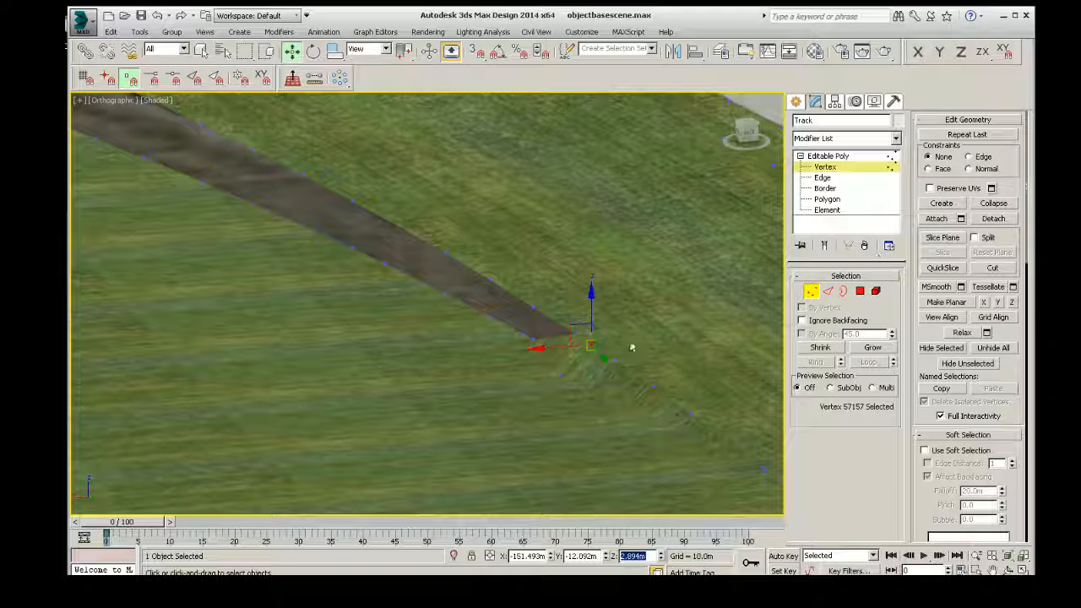
left_click(561, 382)
left_click_drag(650, 556, 595, 556)
type("2.894m")
key("Return")
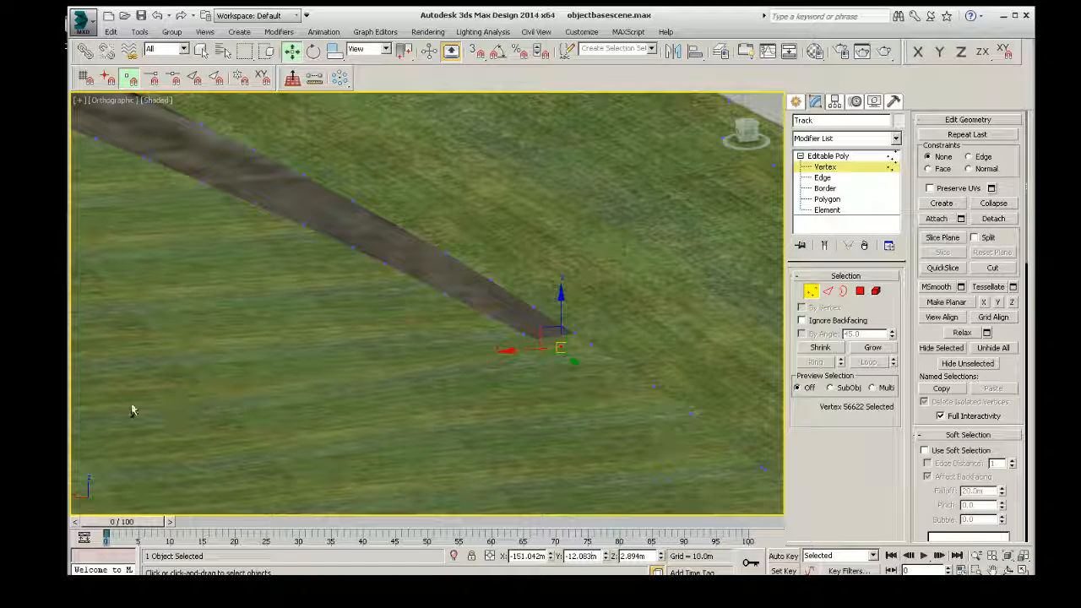
- Add two more infield grass vertices to the selected strip-tip vertex and check the three against the curved end of the track
left_click_drag(133, 396, 170, 431, "ctrl")
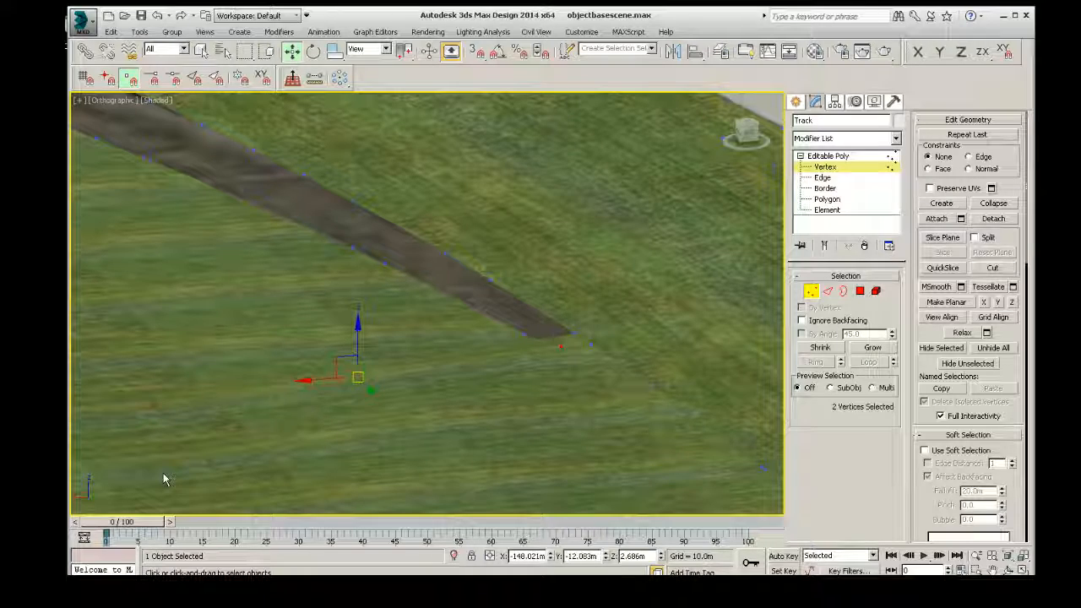
scroll(485, 395, "down", 3)
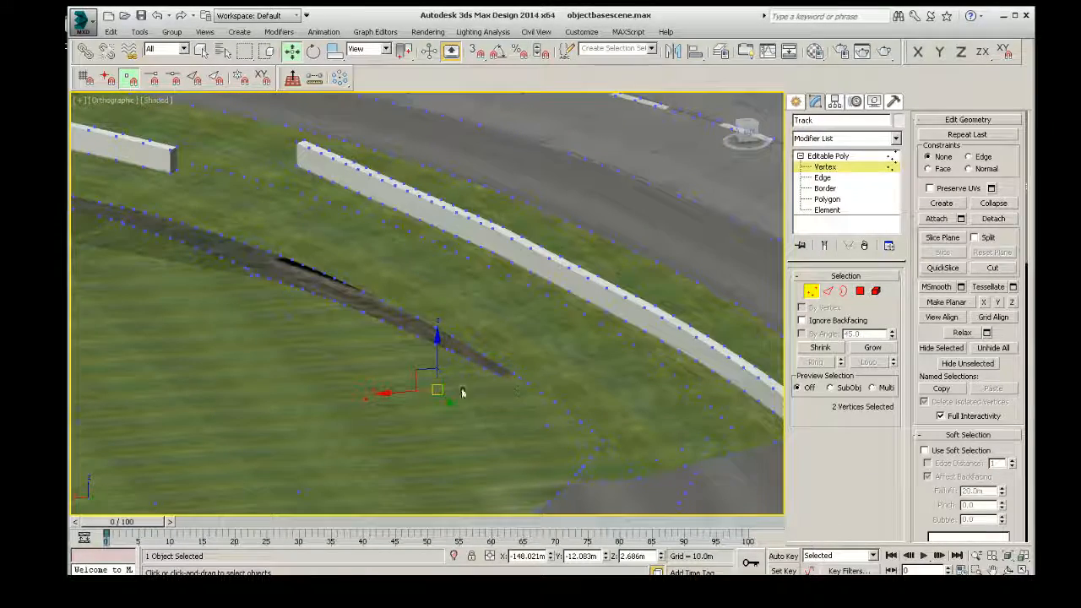
scroll(231, 431, "down", 4)
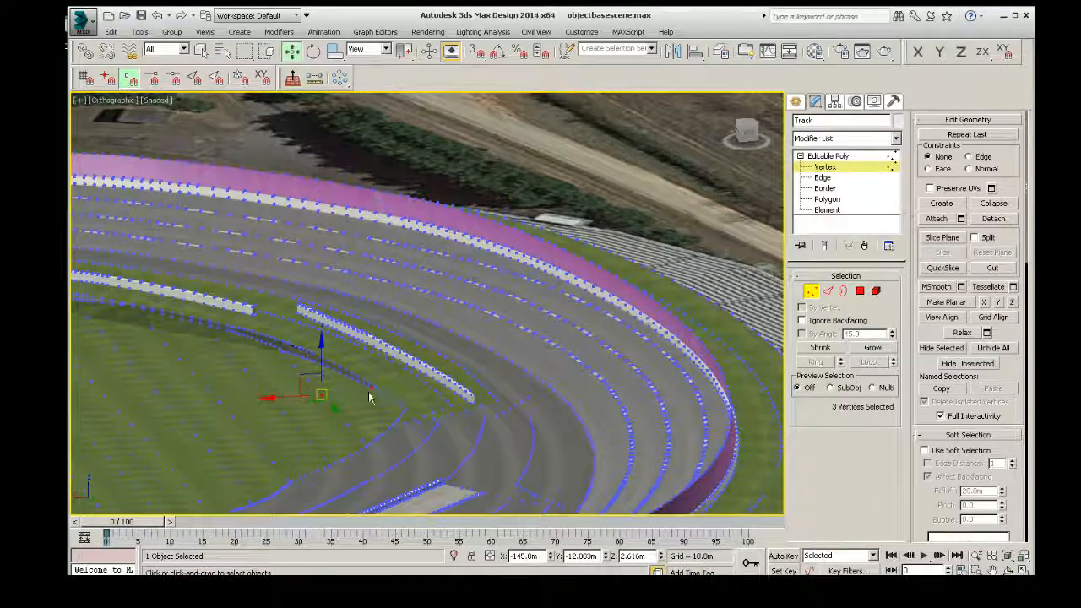
middle_click_drag(278, 407, 540, 361)
middle_click_drag(127, 402, 236, 384)
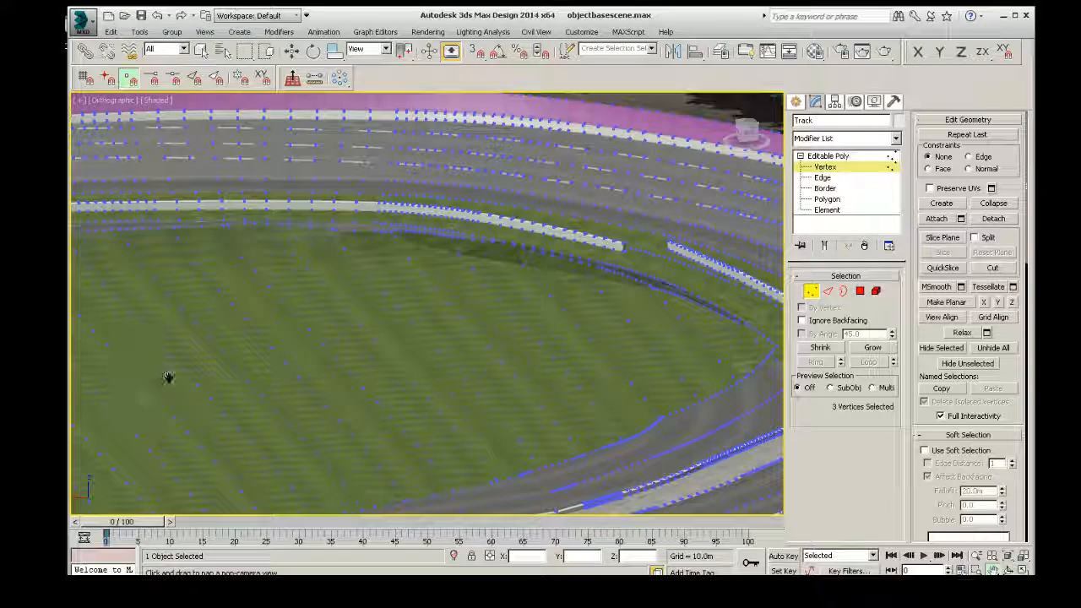
scroll(608, 342, "up", 6)
scroll(602, 339, "down", 10)
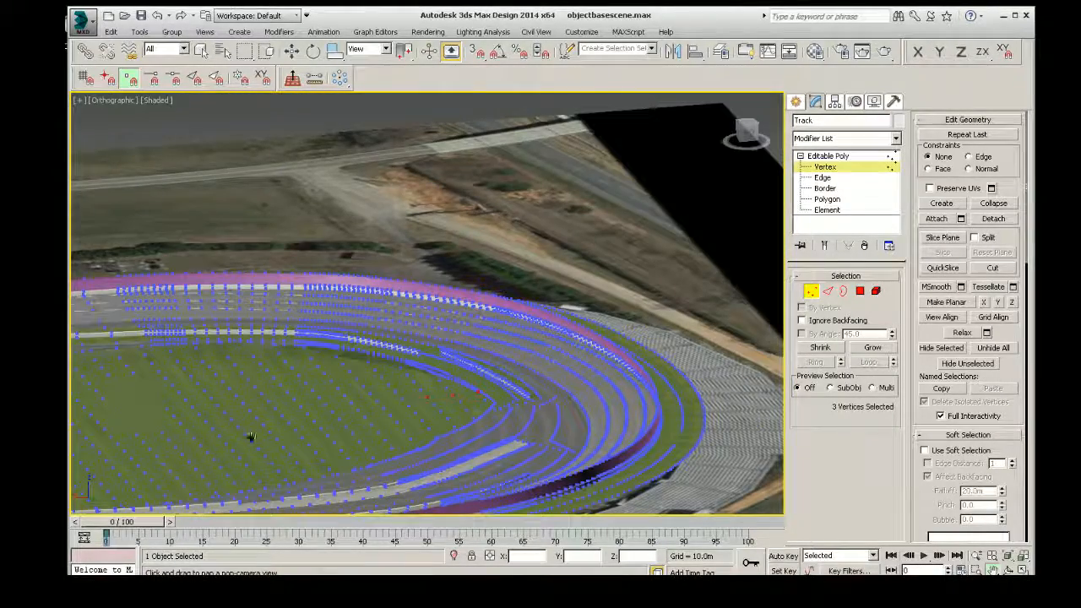
scroll(410, 381, "up", 5)
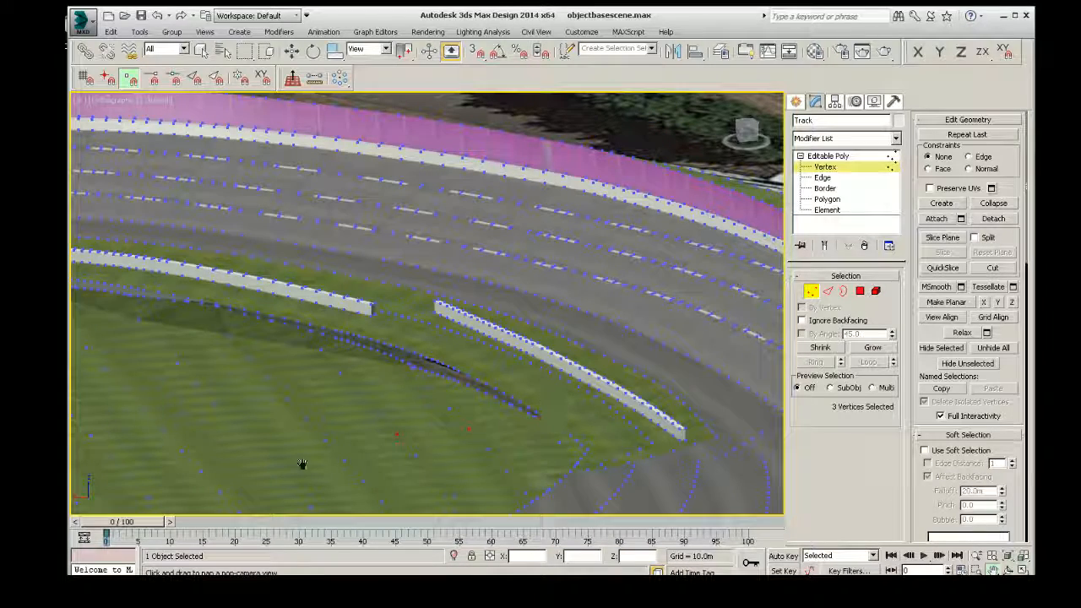
scroll(558, 418, "up", 3)
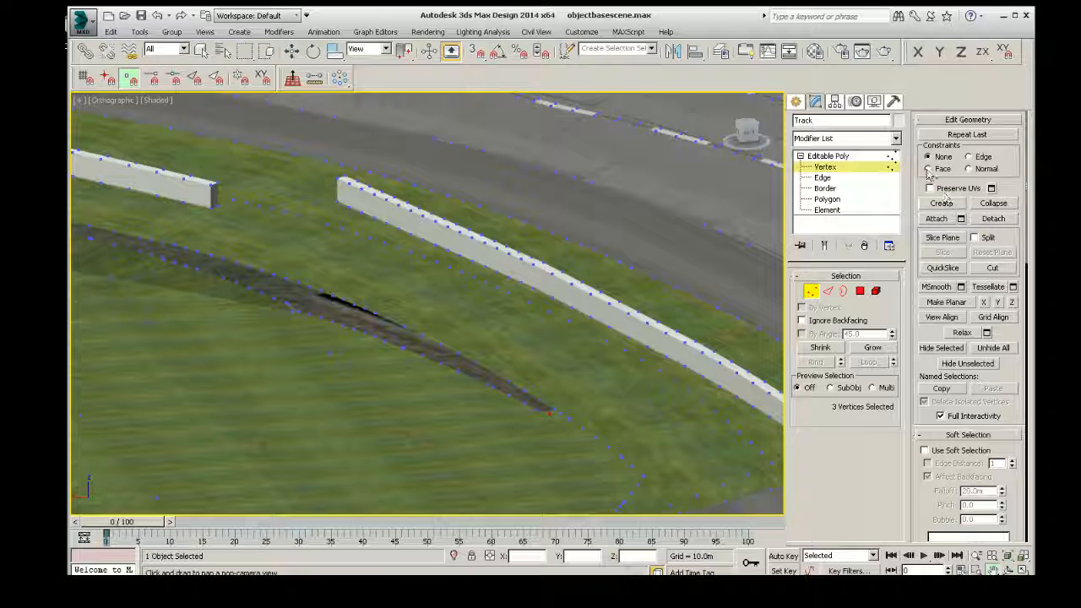
- Remove the strip-tip vertex from the selection and apply Make Planar to the two remaining infield grass vertices
left_click(922, 120)
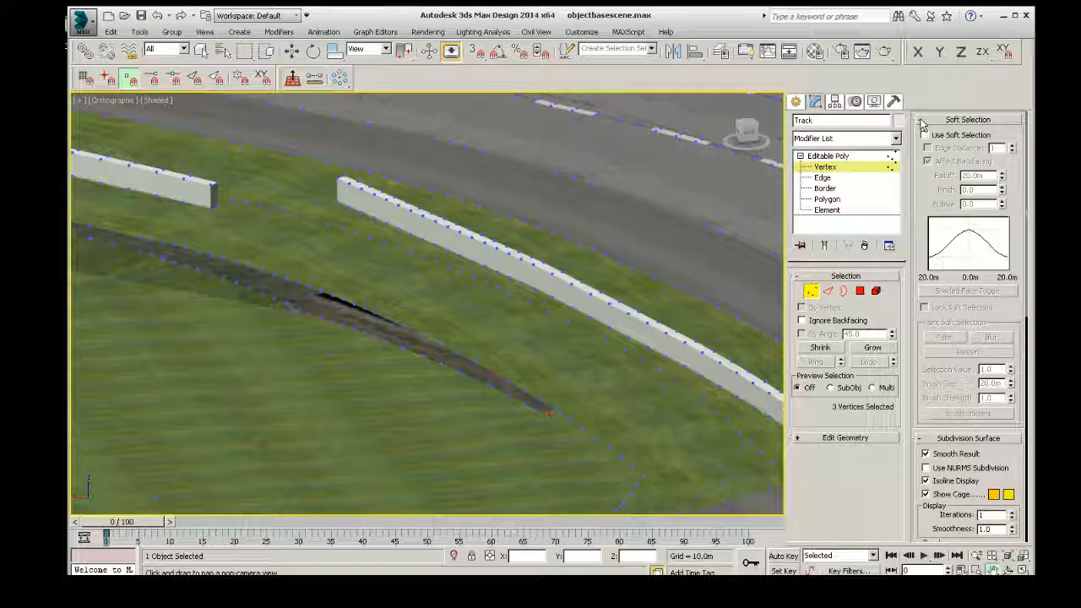
left_click(803, 438)
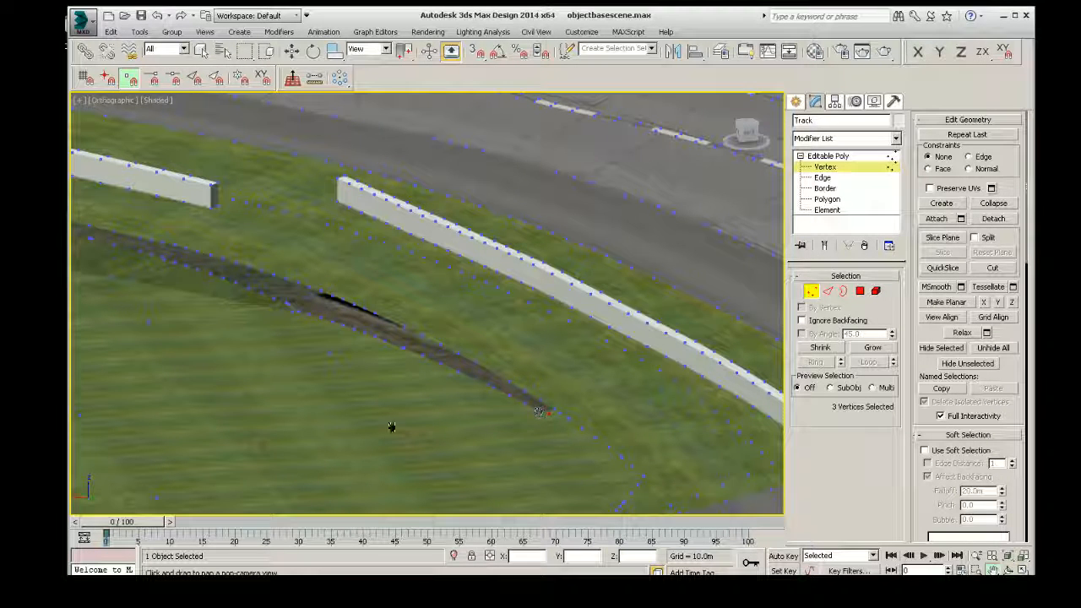
left_click(945, 304)
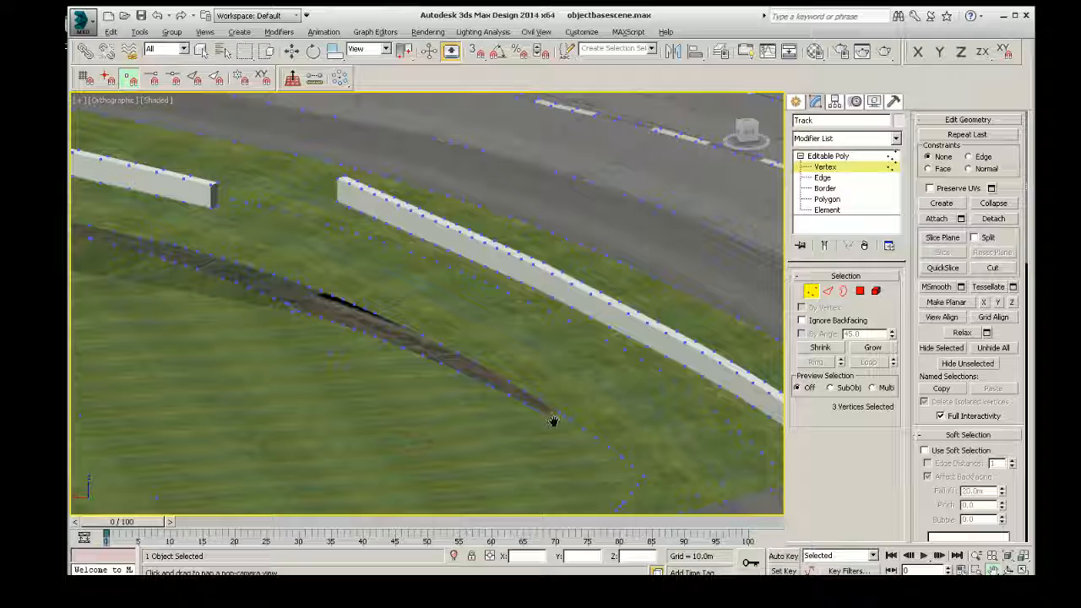
right_click(554, 422)
left_click(547, 414, "alt")
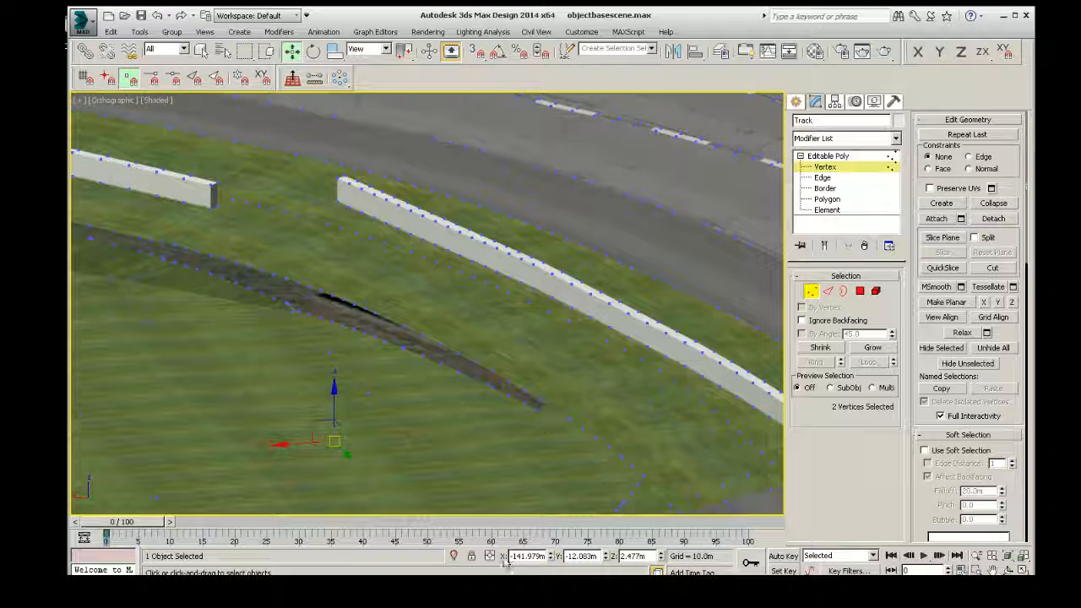
left_click(947, 301)
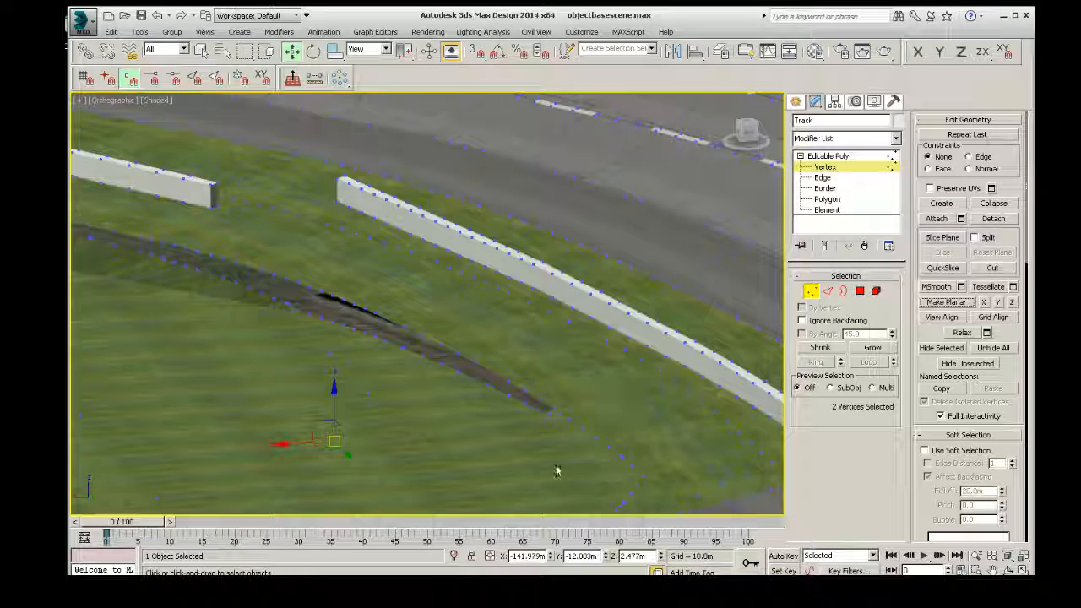
- Inspect the vertex at the strip's tip and individual polygons of the surrounding grass between the tip and the inner wall
left_click(562, 415)
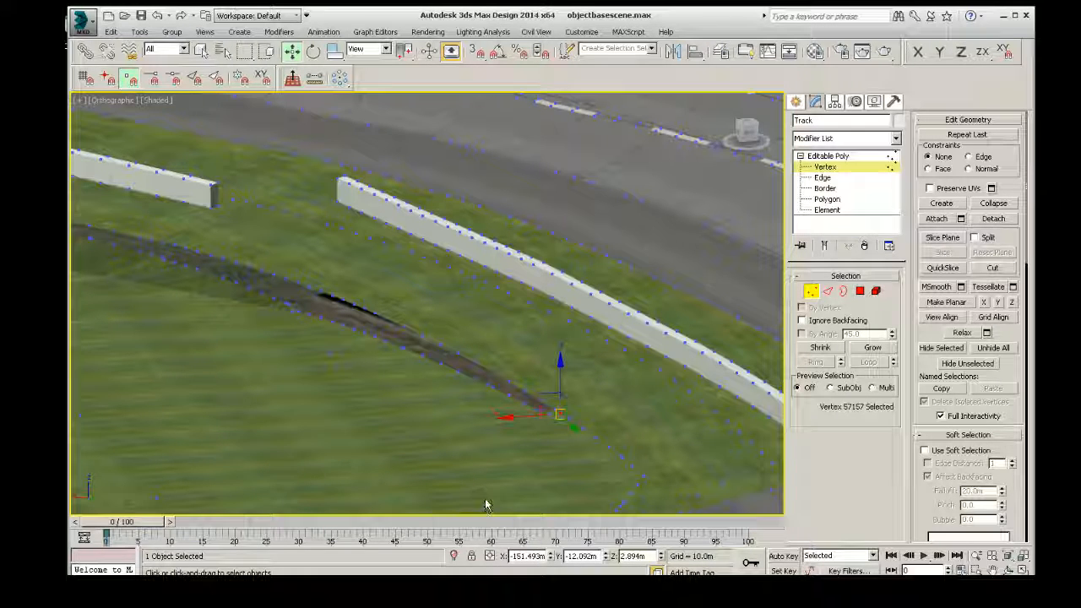
left_click(623, 404)
left_click(827, 199)
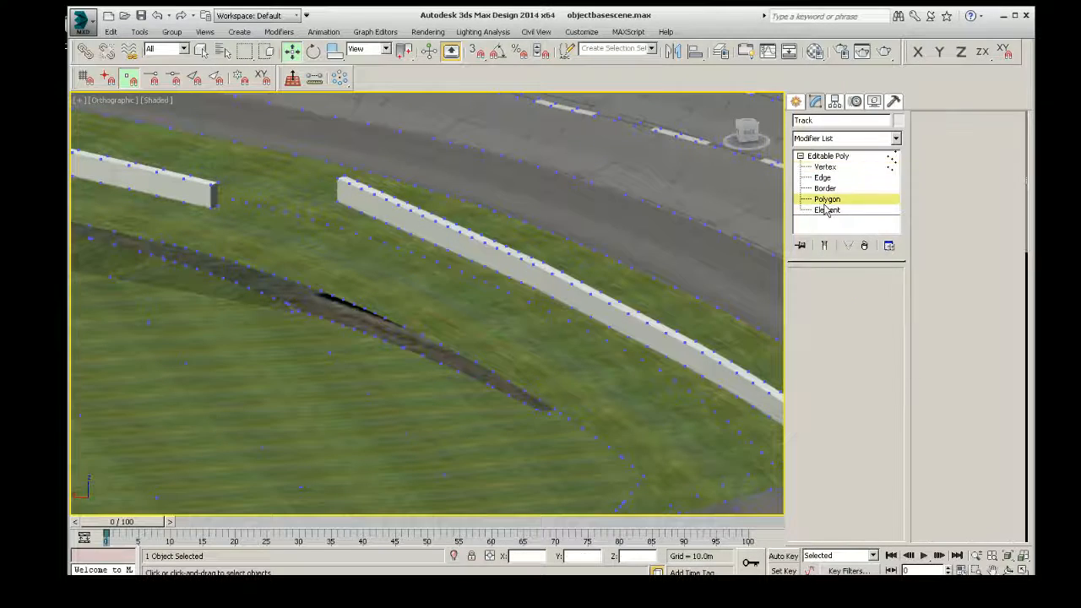
left_click(629, 416)
left_click(667, 424)
left_click(678, 439)
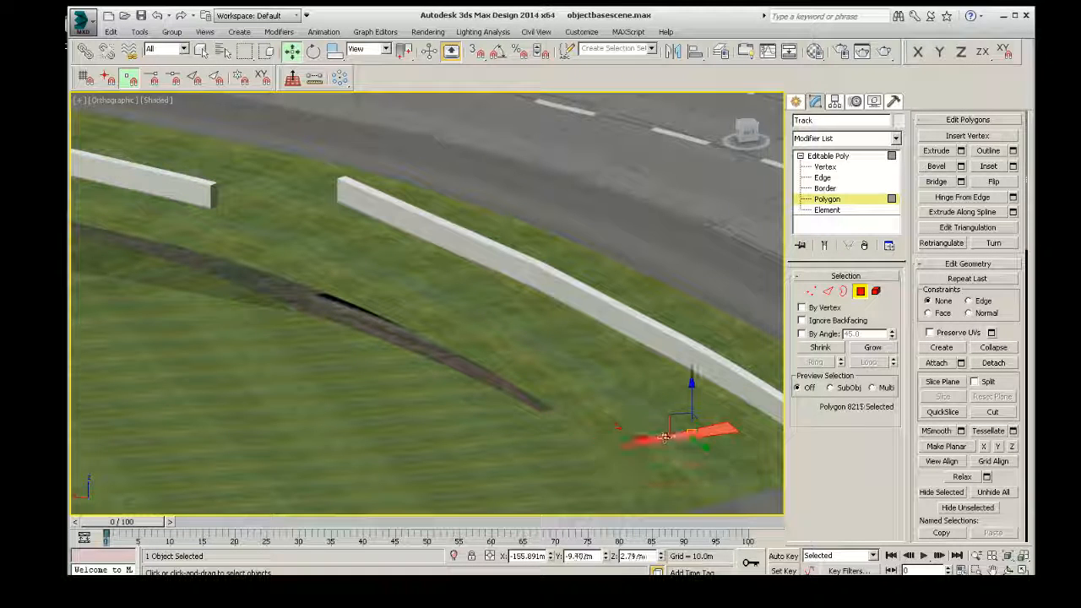
left_click(639, 396)
left_click(585, 384)
left_click(593, 366)
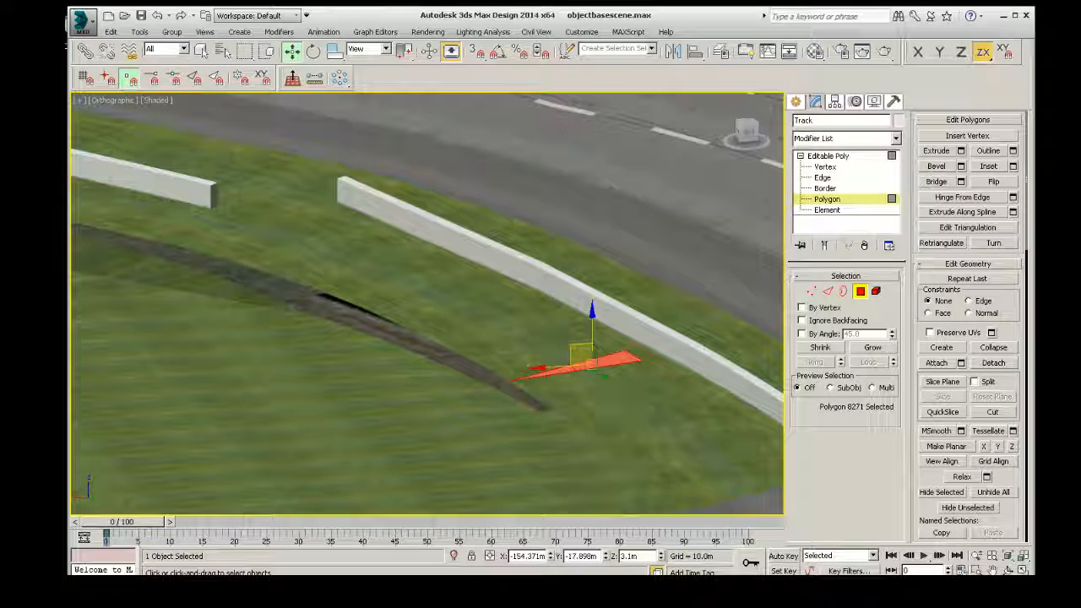
- Compare the whole infield grass element with a single polygon of the surrounding grass beside the paved strip
left_click(827, 209)
left_click(505, 444)
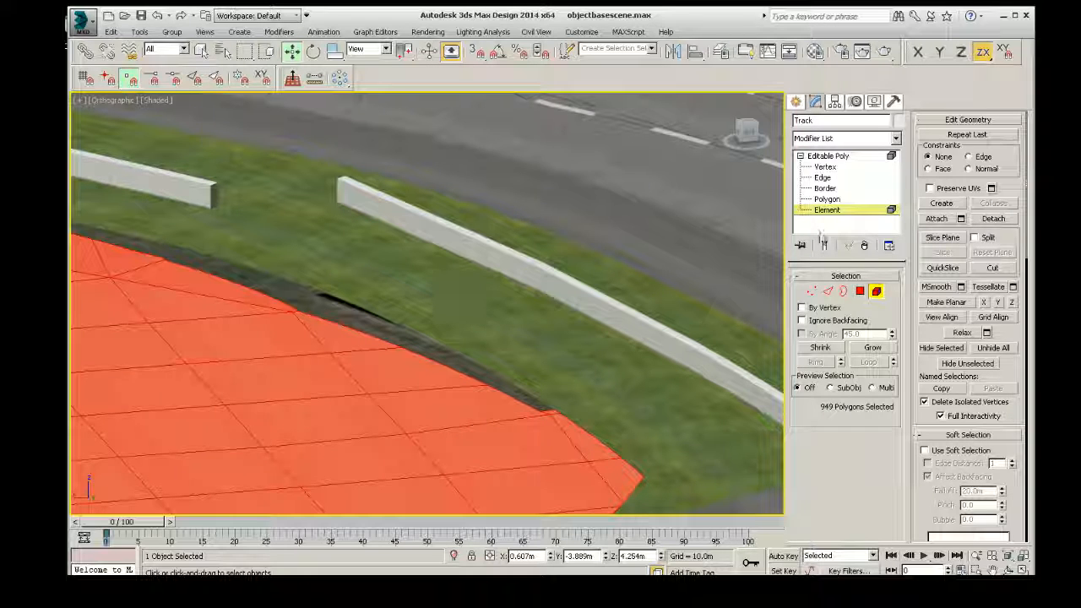
key("3")
key("4")
left_click_drag(551, 359, 501, 338)
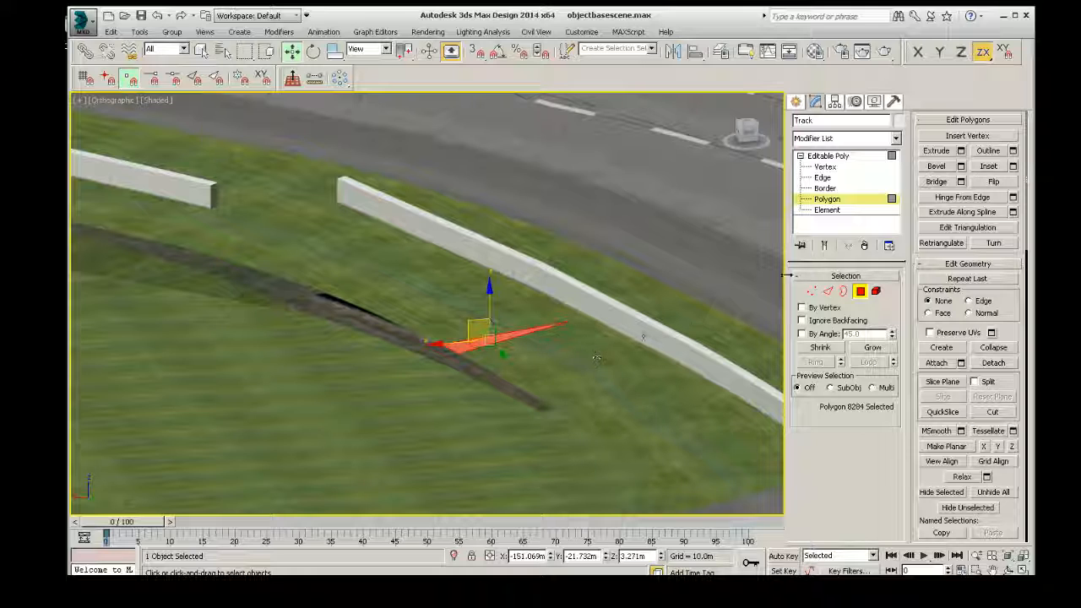
- Select the entire infield grass element and examine its extent and edge along the inner wall up to the curved end
left_click(825, 210)
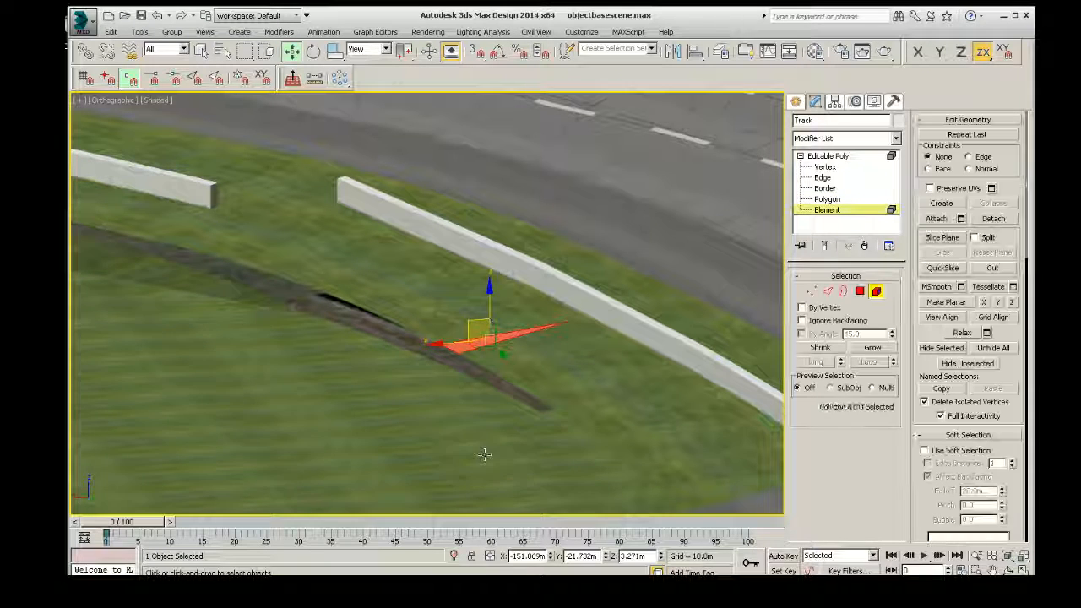
left_click(482, 453)
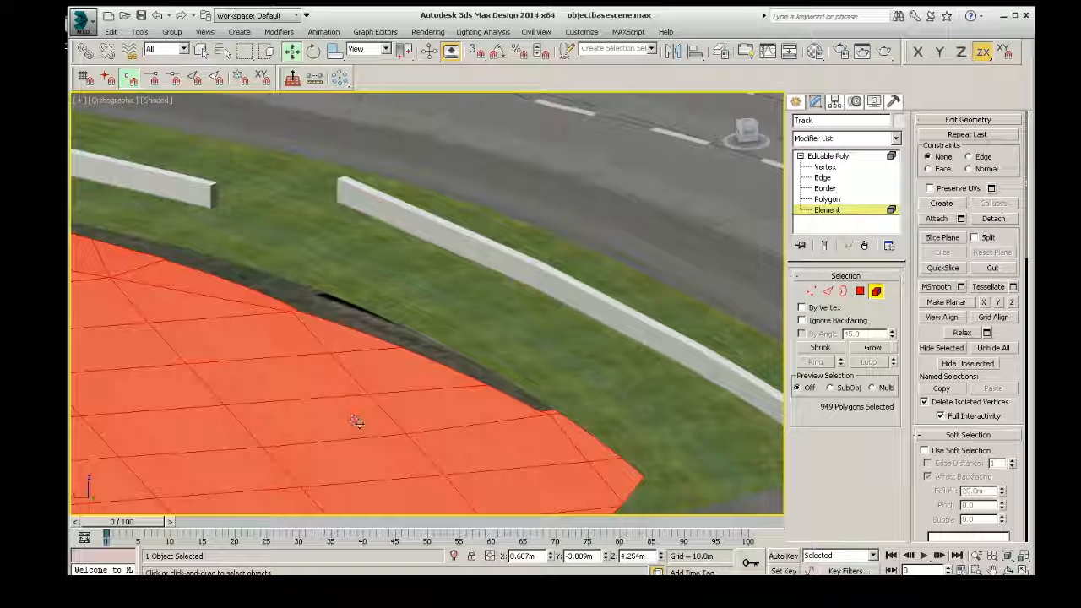
mouse_move(173, 427)
middle_mouse_down()
mouse_move(408, 434)
mouse_move(445, 421)
middle_mouse_up()
mouse_move(103, 420)
middle_mouse_down()
mouse_move(295, 409)
mouse_move(629, 338)
middle_mouse_up()
scroll(295, 406, "down", 5)
mouse_move(335, 388)
middle_mouse_down()
mouse_move(513, 385)
mouse_move(219, 430)
middle_mouse_up()
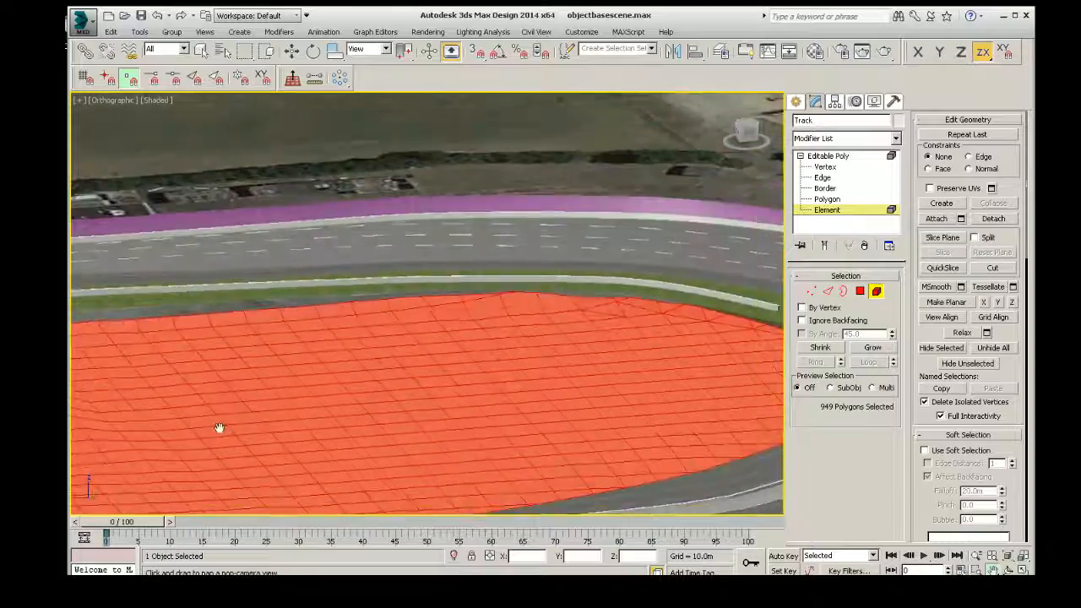
middle_click_drag(376, 394, 352, 412)
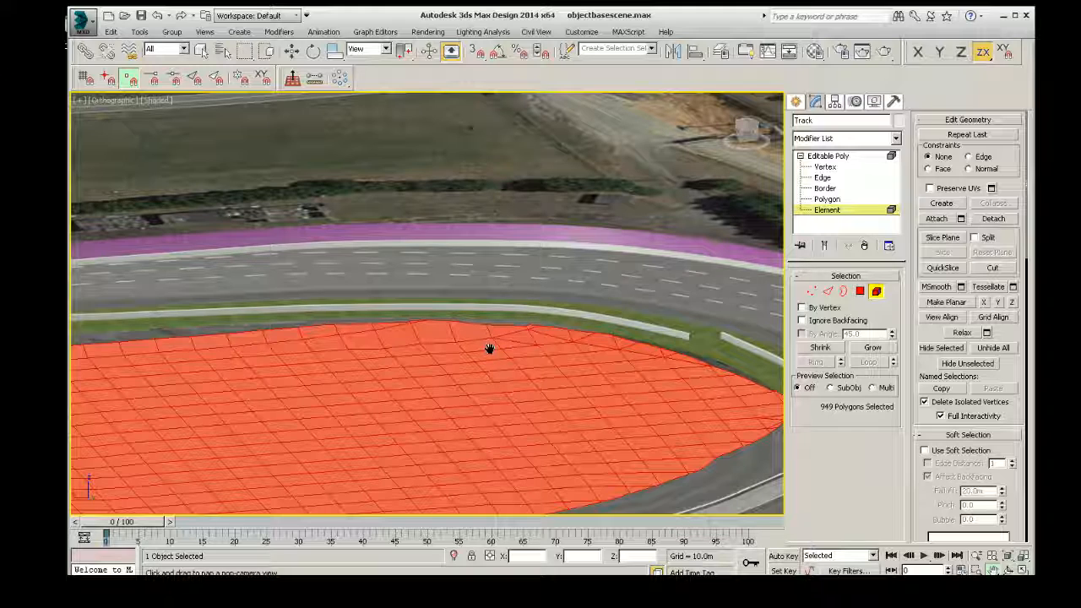
middle_click_drag(532, 386, 492, 402)
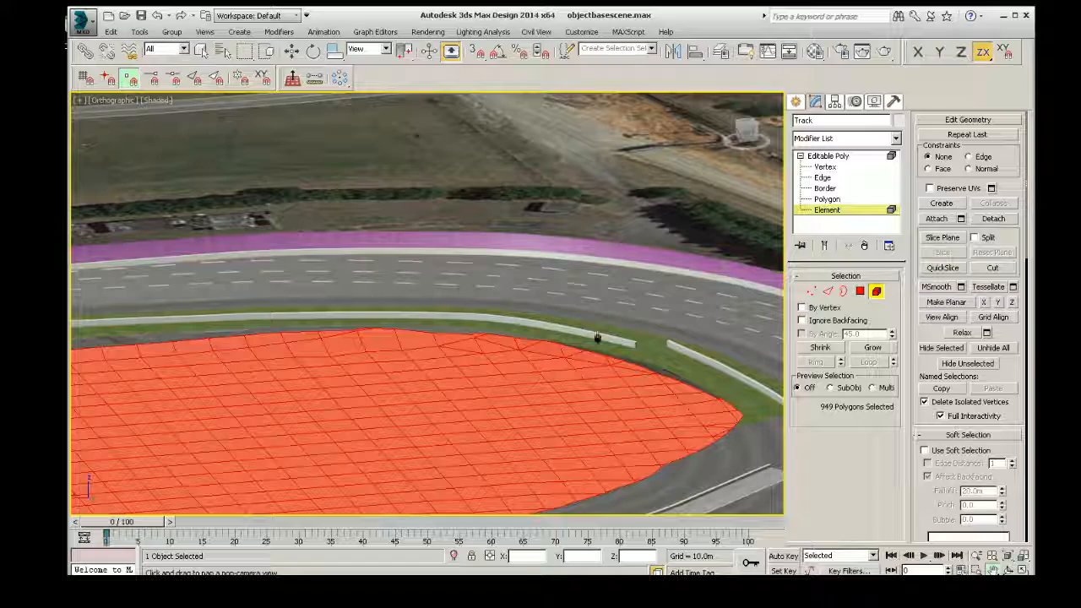
left_click_drag(490, 391, 463, 383)
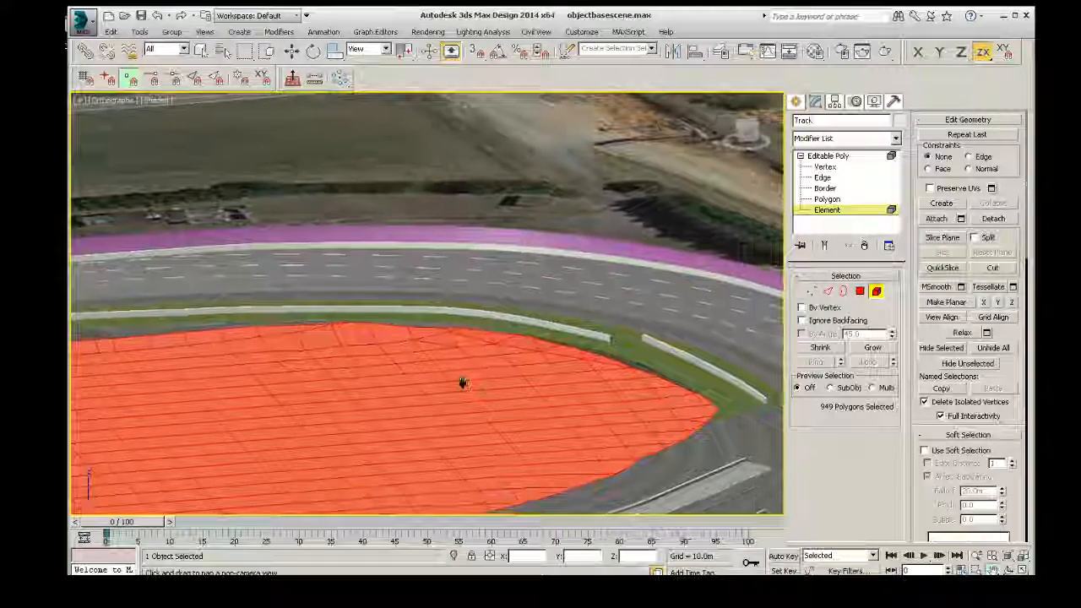